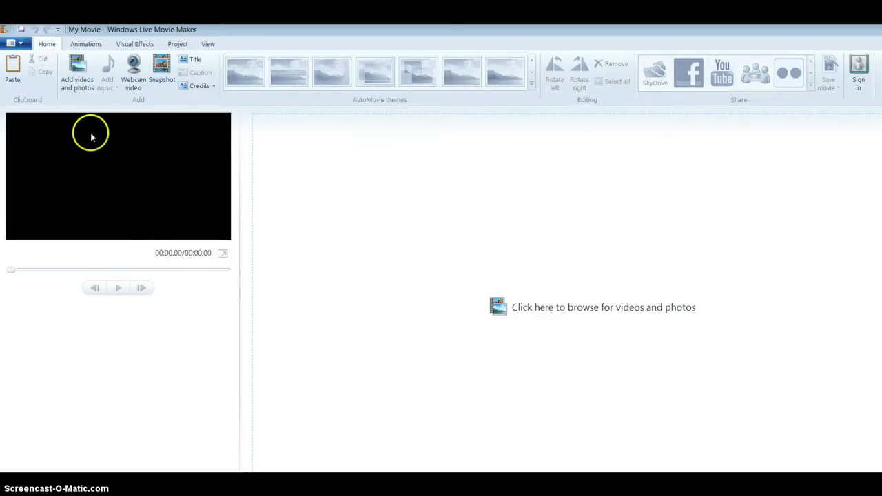
Check the Project tab's Widescreen (16:9) aspect ratio, then return to the Home commands.
click(178, 45)
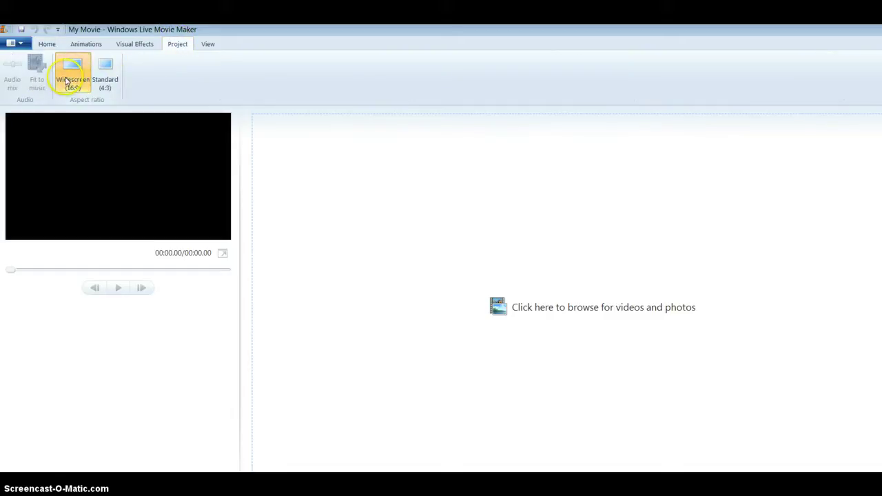
click(46, 45)
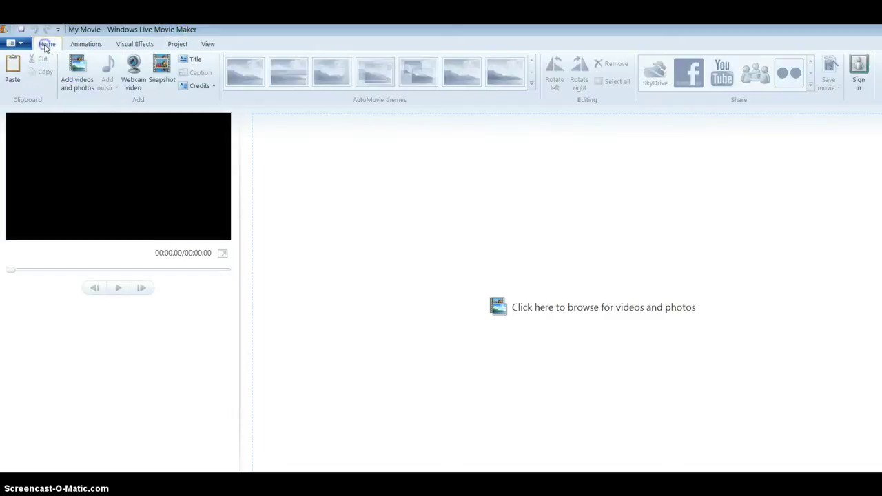
Start adding videos and photos and browse the drives to FLIPVIDEO (F:).
click(73, 88)
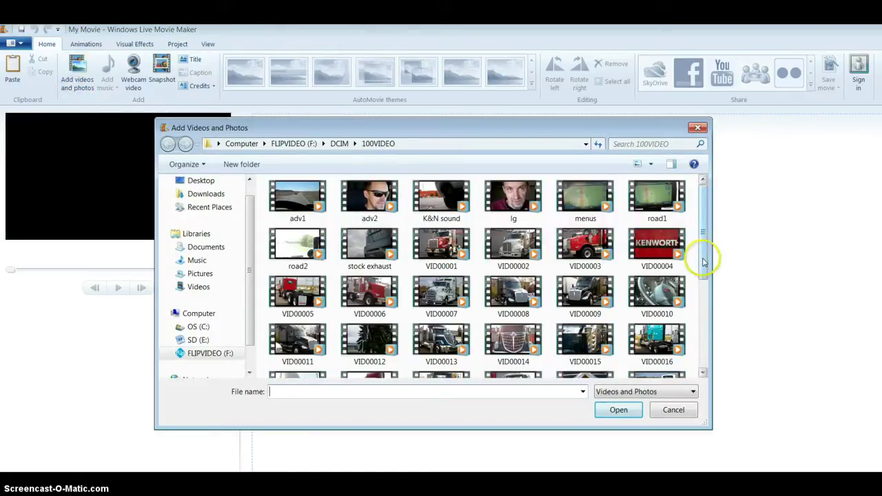
drag(703, 262, 664, 375)
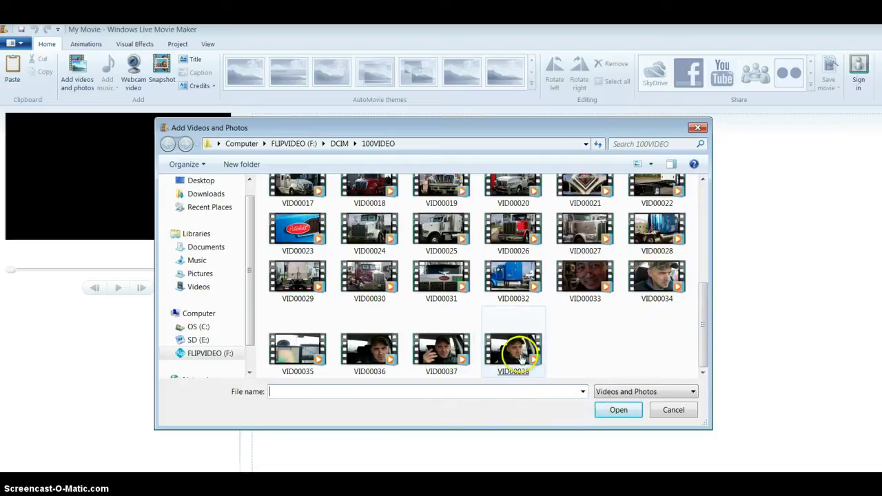
click(198, 340)
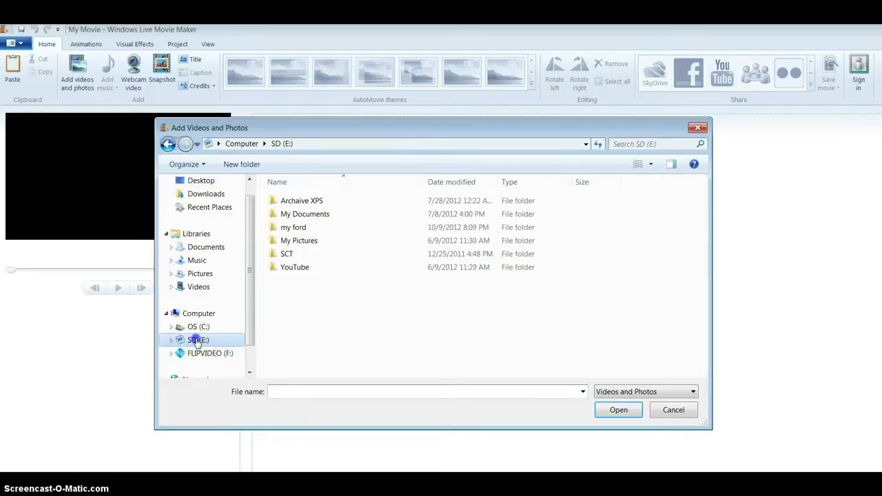
click(197, 339)
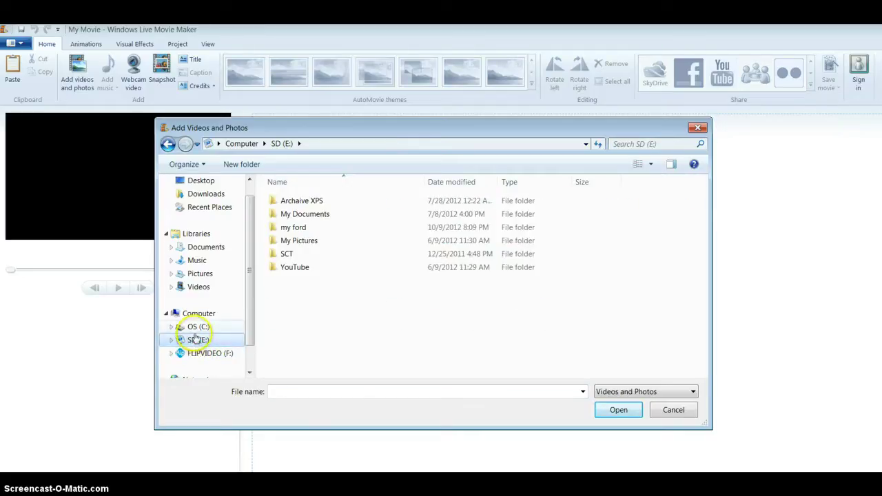
click(198, 326)
click(197, 354)
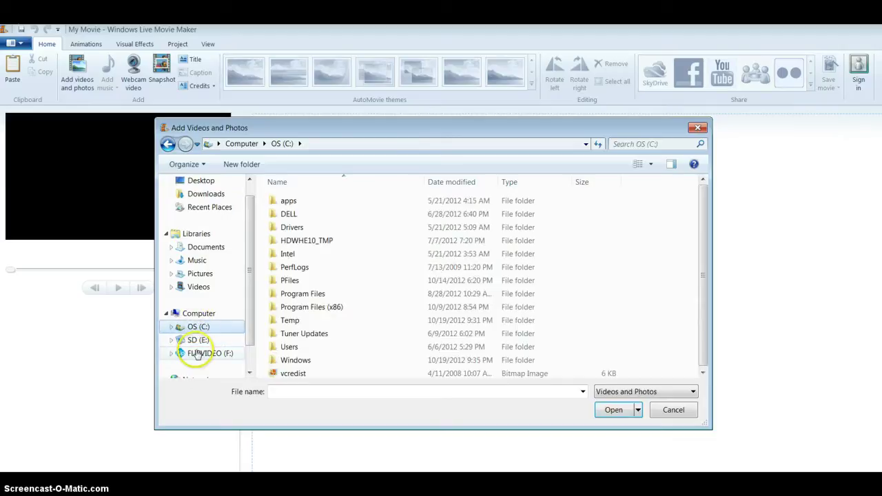
click(211, 355)
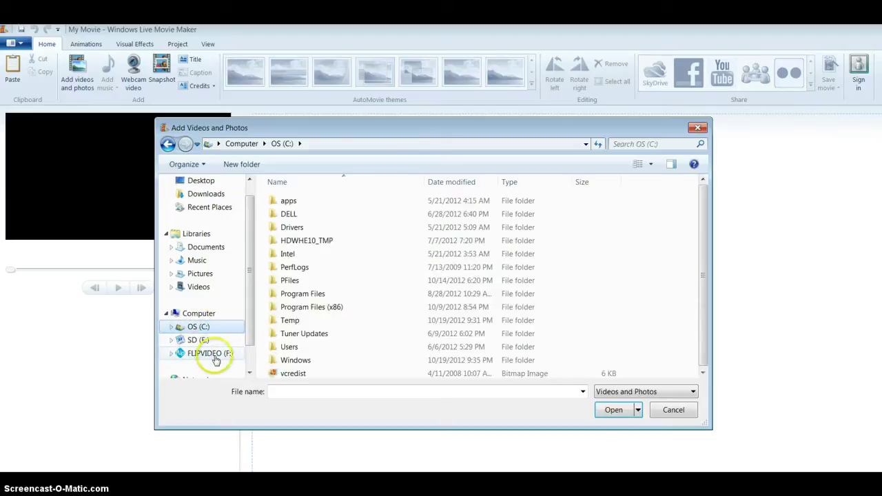
click(217, 358)
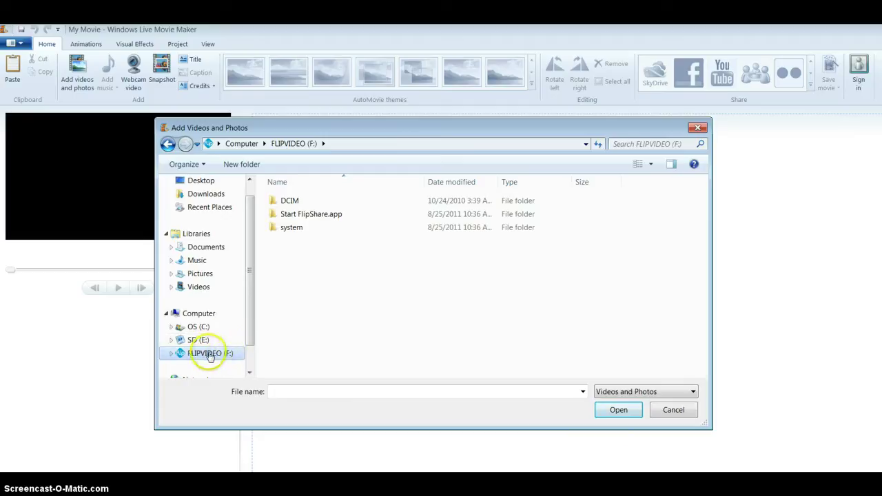
Open DCIM > 100VIDEO and add clip VID00038 to the storyboard.
double_click(291, 202)
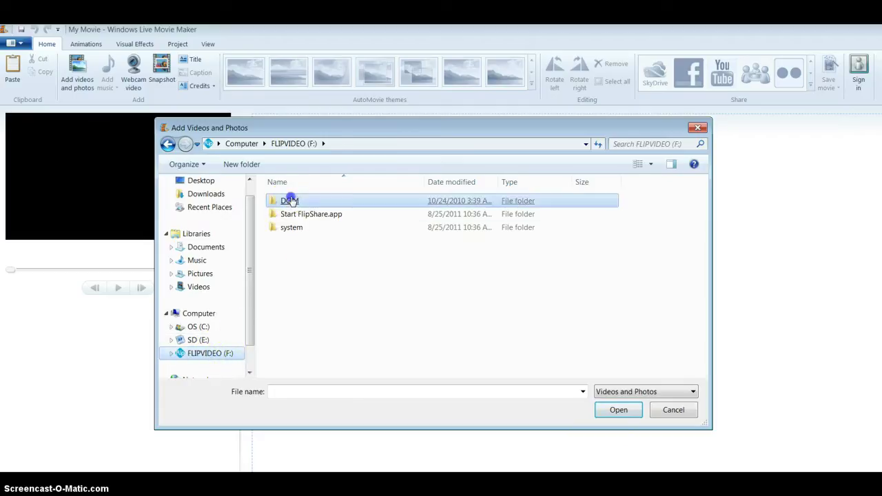
double_click(296, 202)
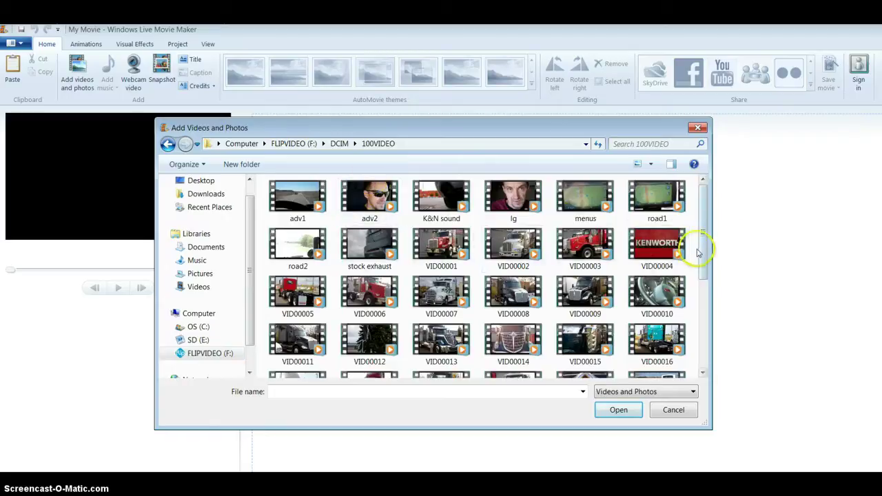
click(433, 248)
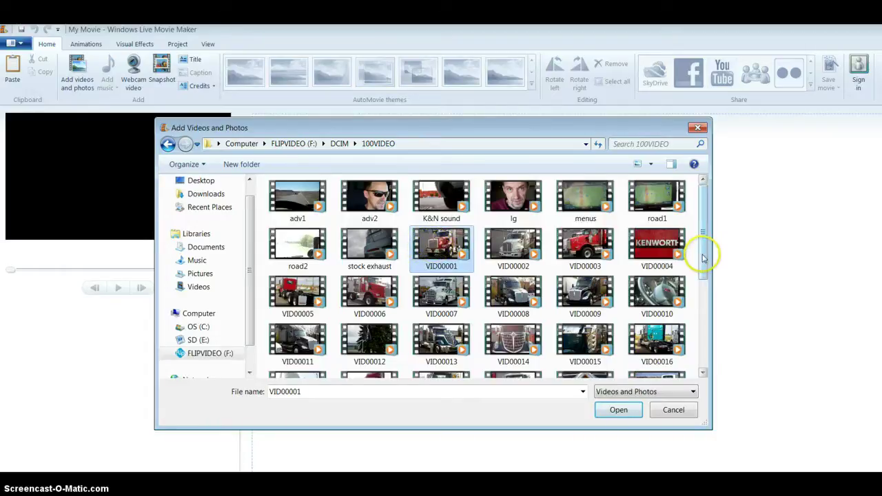
drag(704, 254, 704, 348)
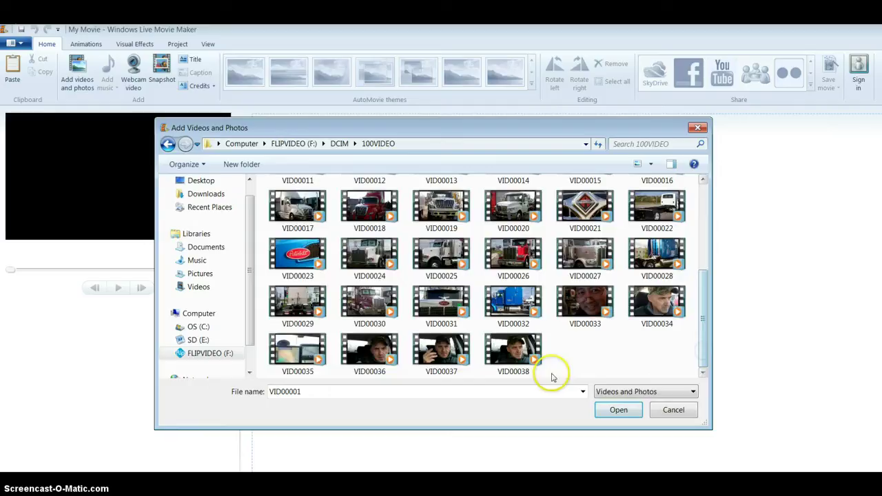
click(518, 354)
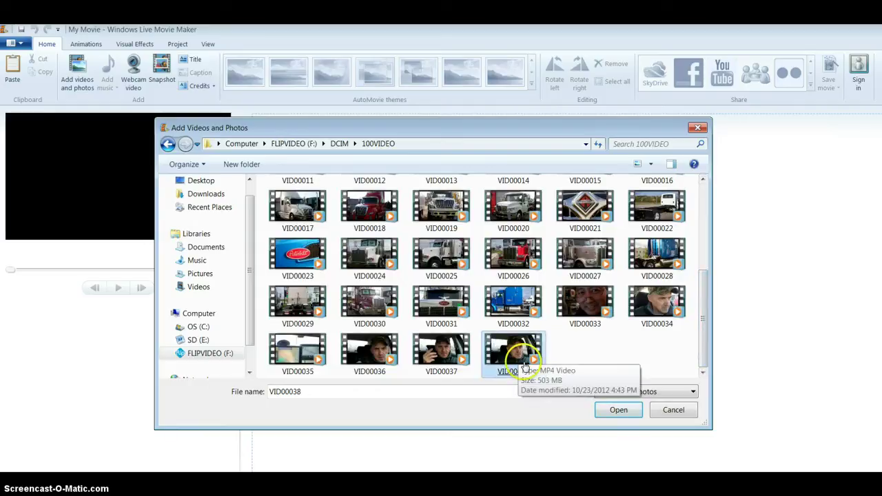
click(584, 389)
click(514, 353)
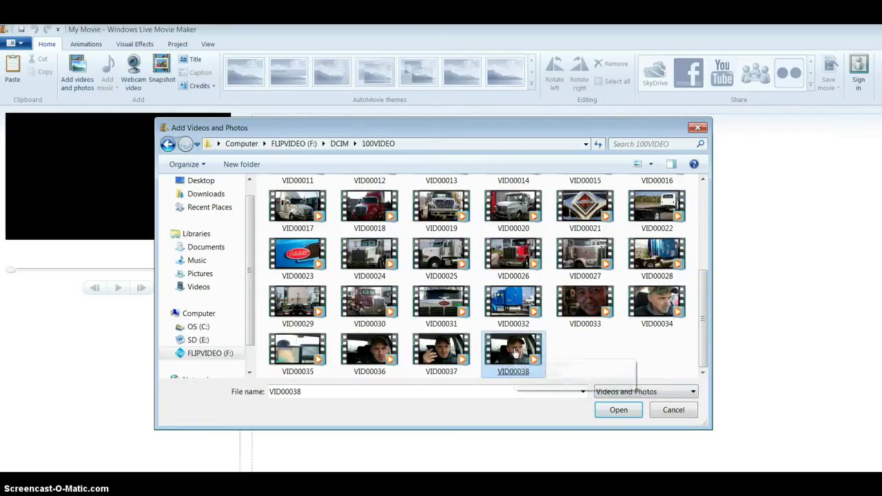
double_click(514, 353)
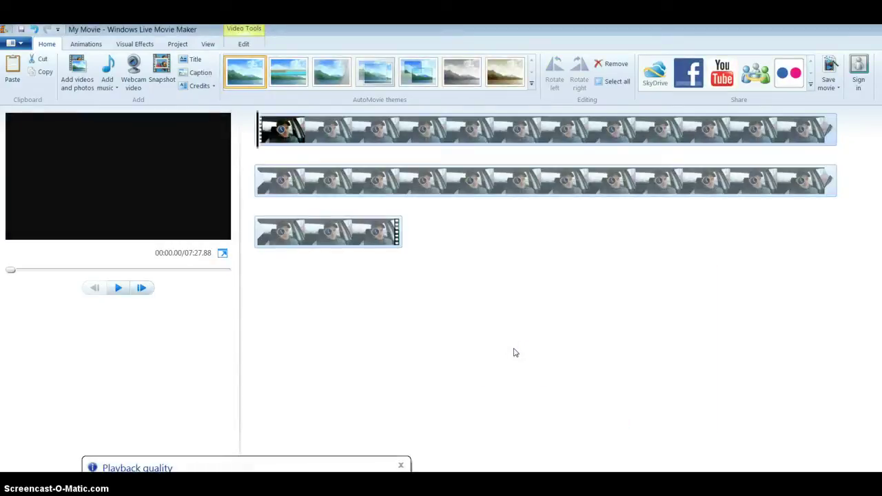
click(498, 292)
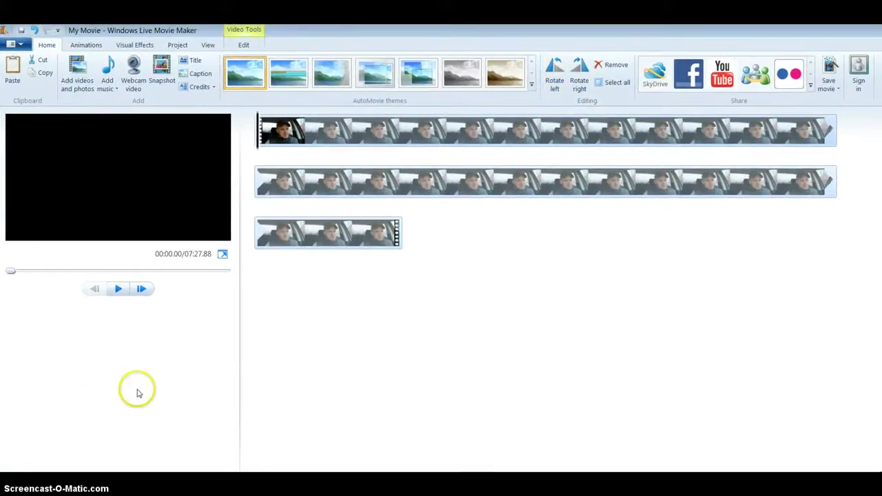
click(118, 290)
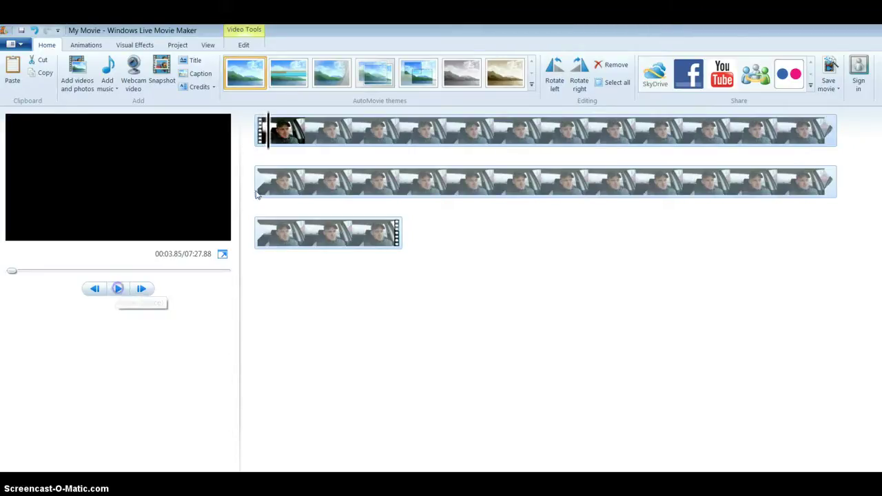
click(306, 137)
click(260, 137)
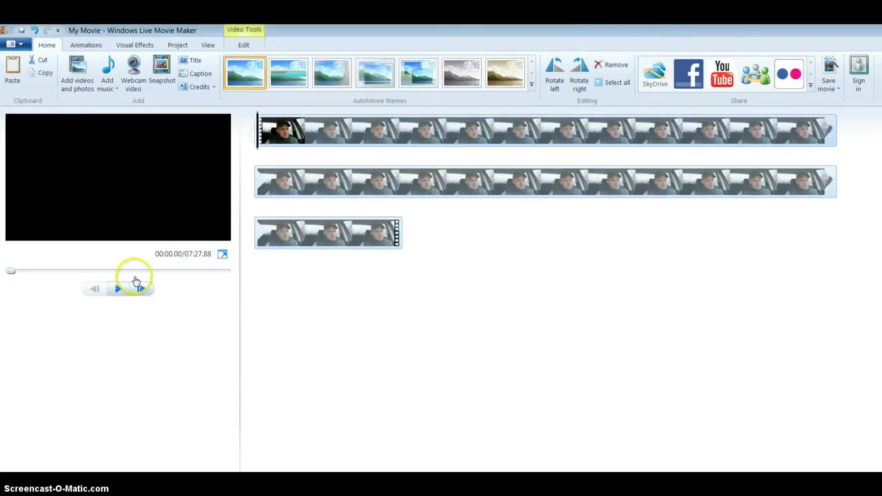
click(118, 289)
click(262, 240)
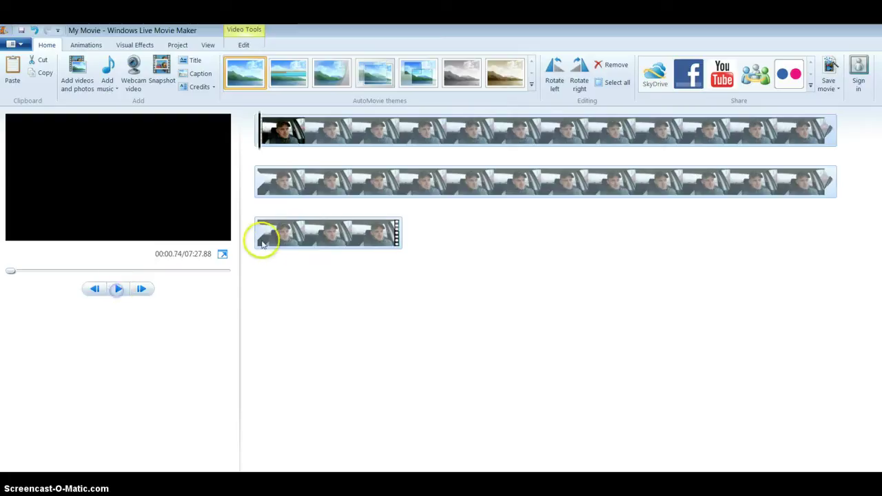
click(304, 241)
click(98, 295)
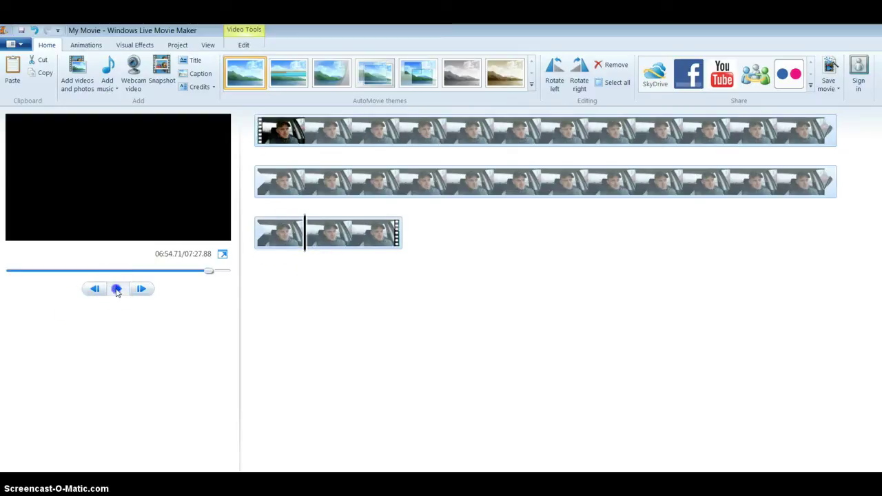
click(262, 134)
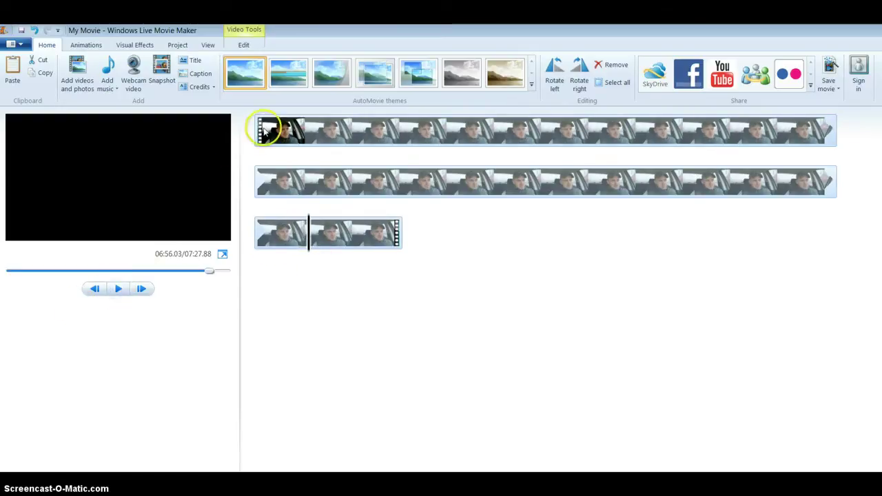
click(157, 233)
click(118, 290)
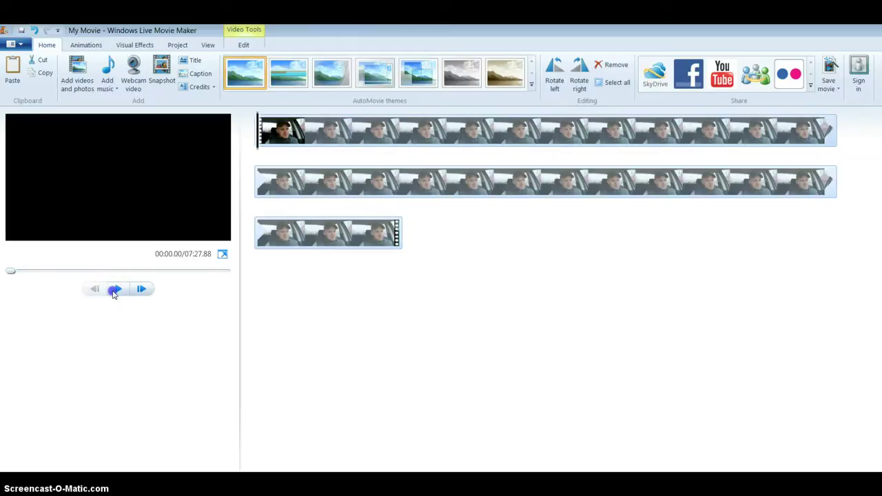
click(118, 289)
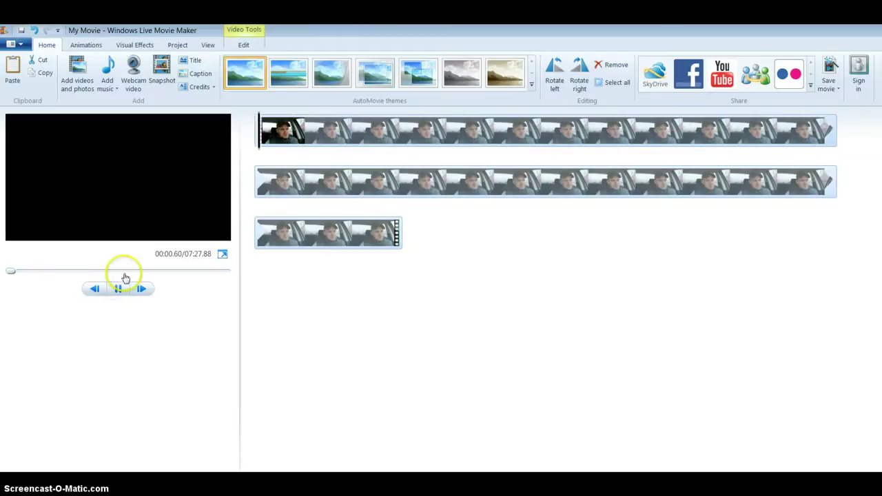
click(353, 131)
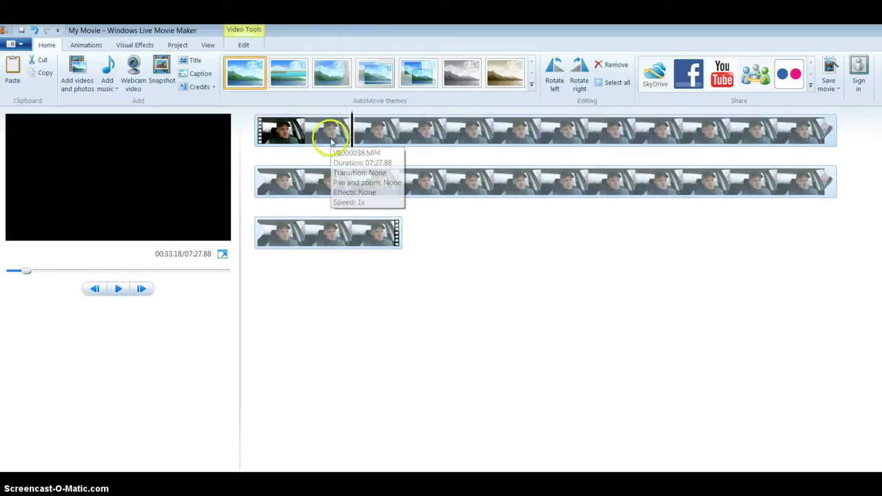
right_click(329, 140)
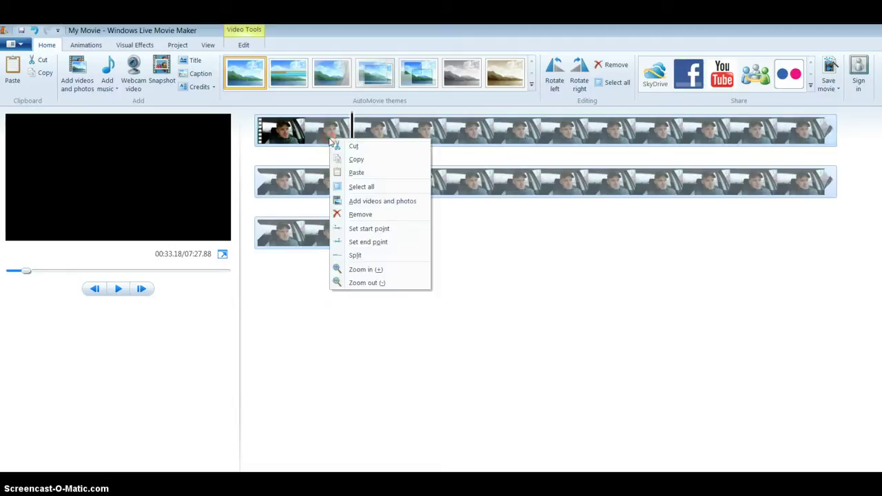
click(353, 216)
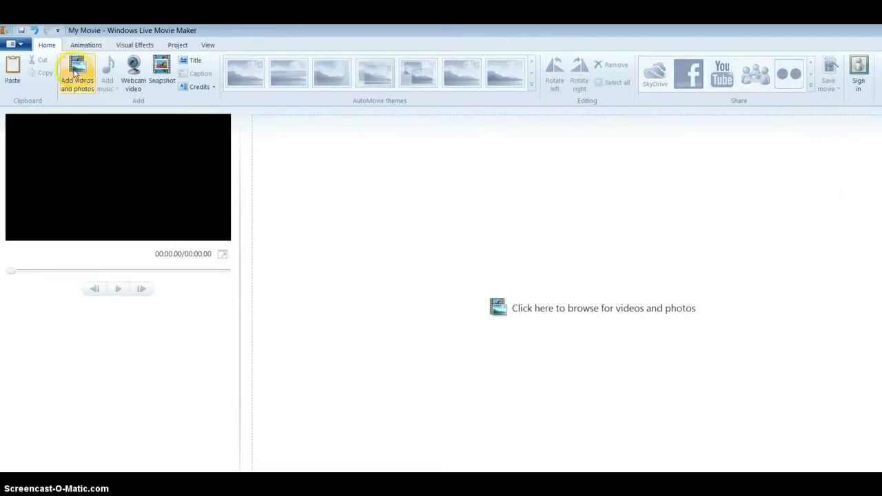
click(77, 72)
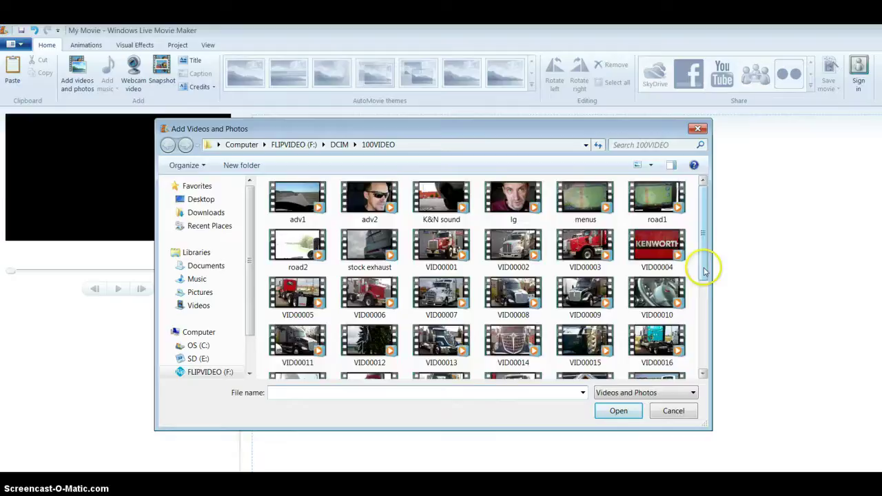
drag(703, 265, 700, 372)
double_click(516, 355)
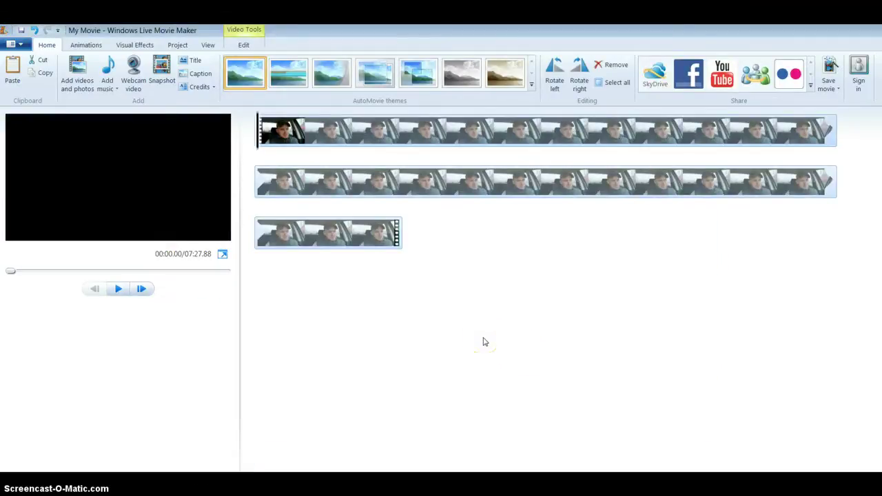
click(118, 289)
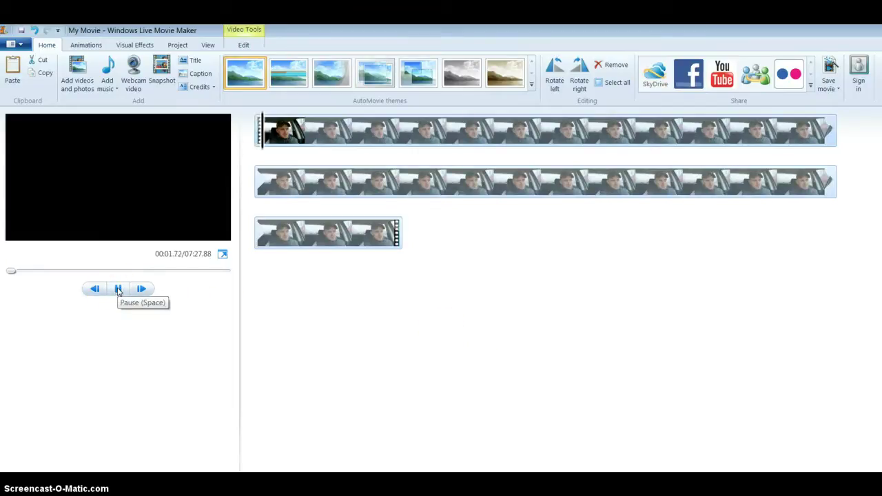
click(493, 181)
click(117, 290)
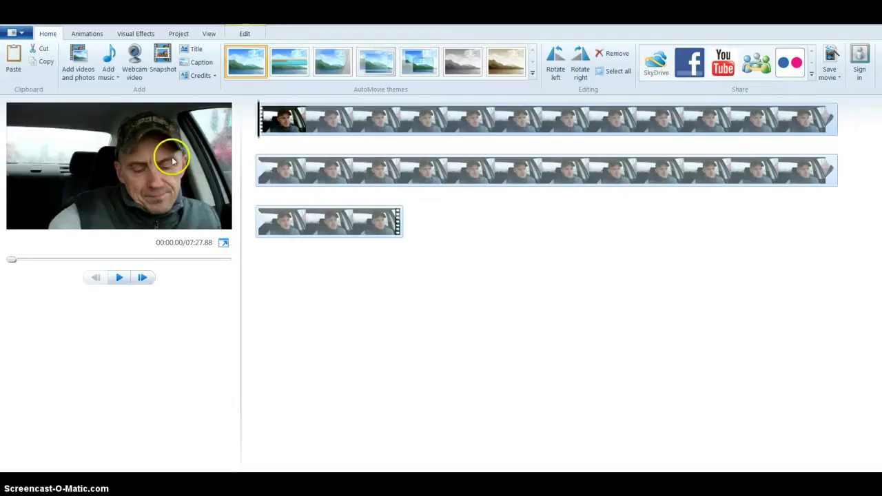
Pause the preview at 00:00.84 and make that the clip's start point.
click(118, 278)
click(118, 278)
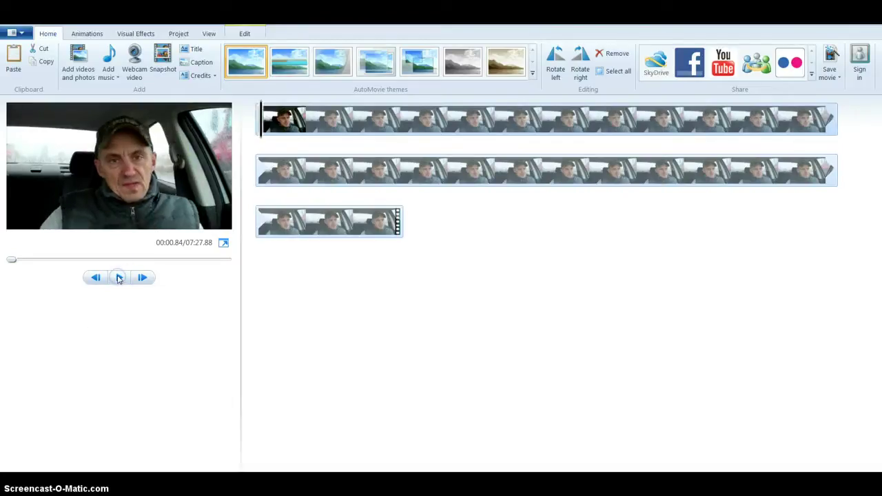
click(245, 33)
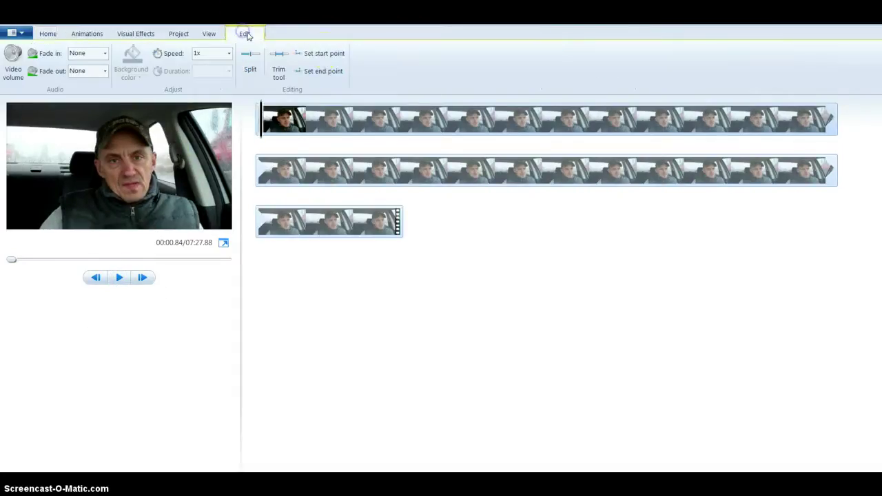
click(324, 54)
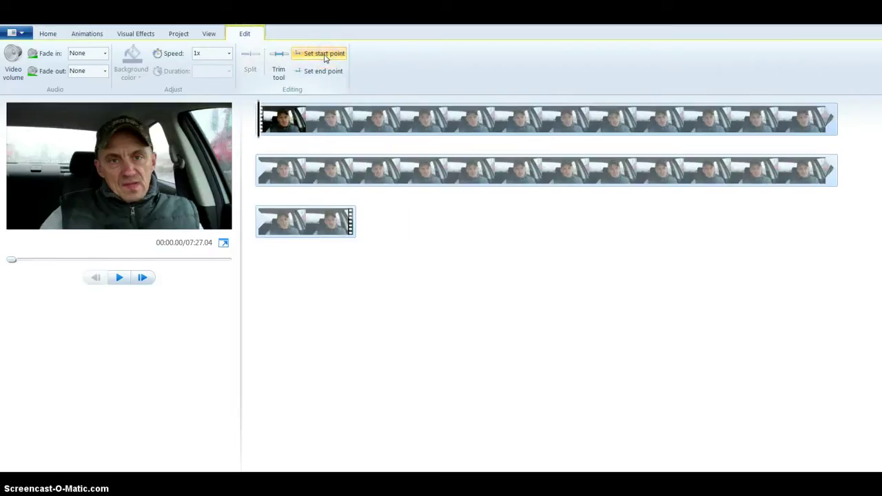
Preview the trimmed opening and the movie's final seconds, then return to Home.
click(119, 278)
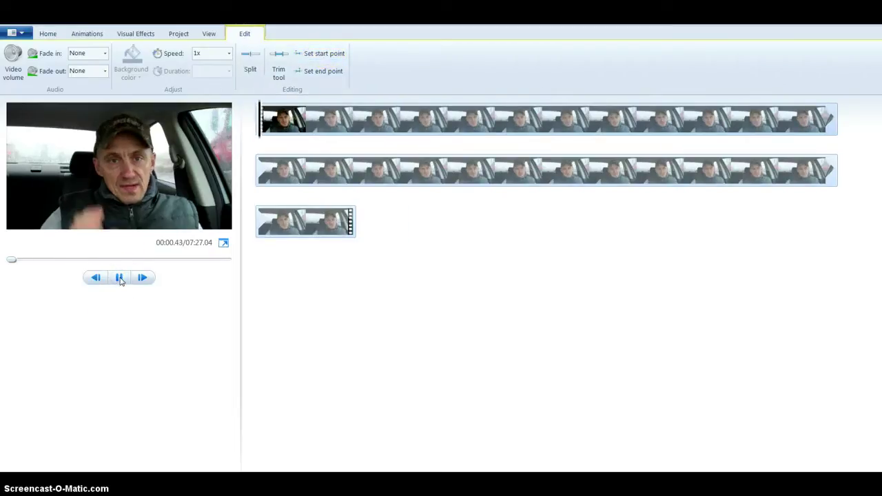
click(291, 276)
click(308, 234)
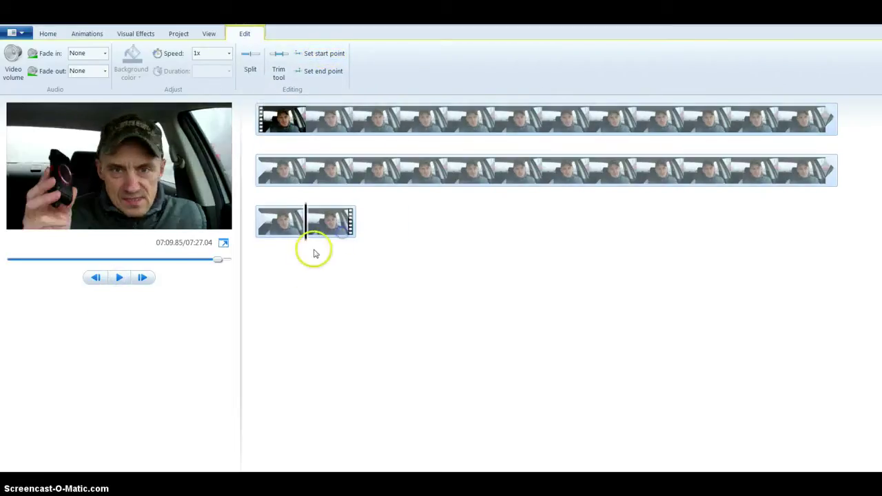
click(364, 253)
click(345, 254)
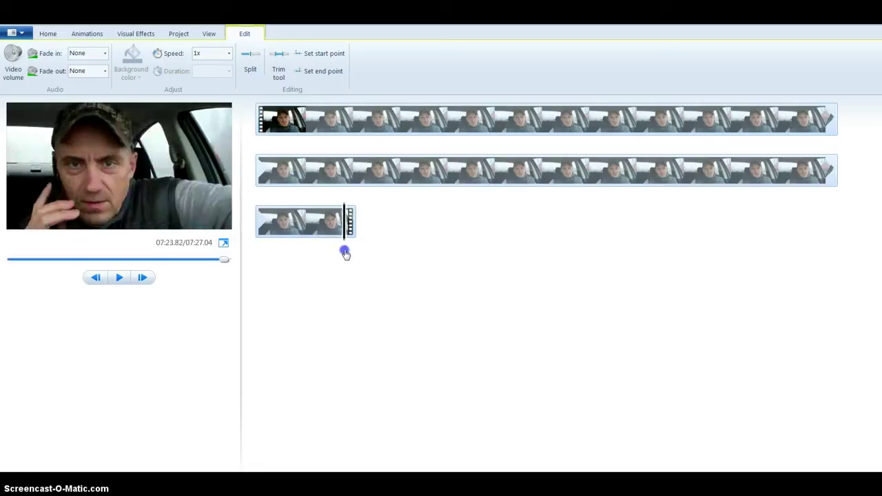
click(118, 278)
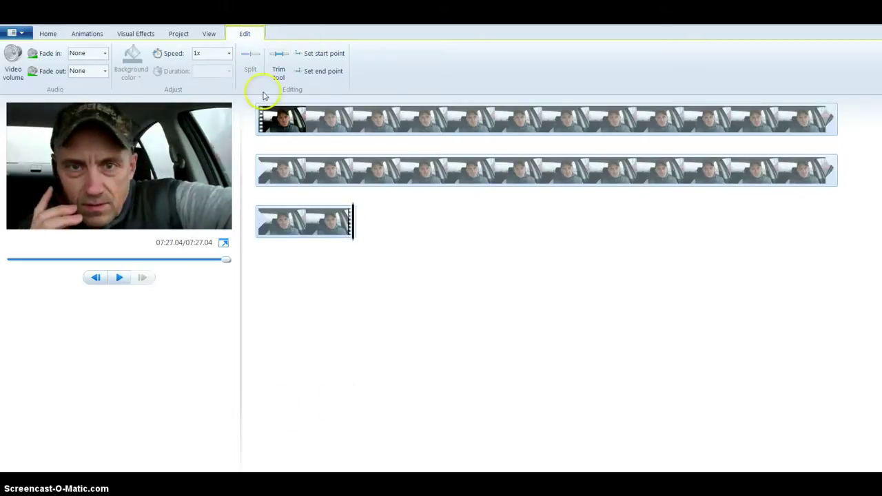
click(257, 128)
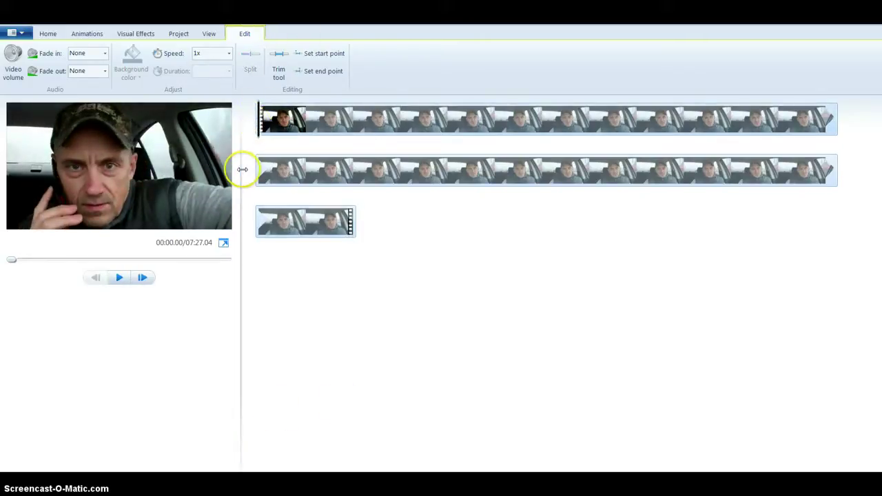
click(49, 35)
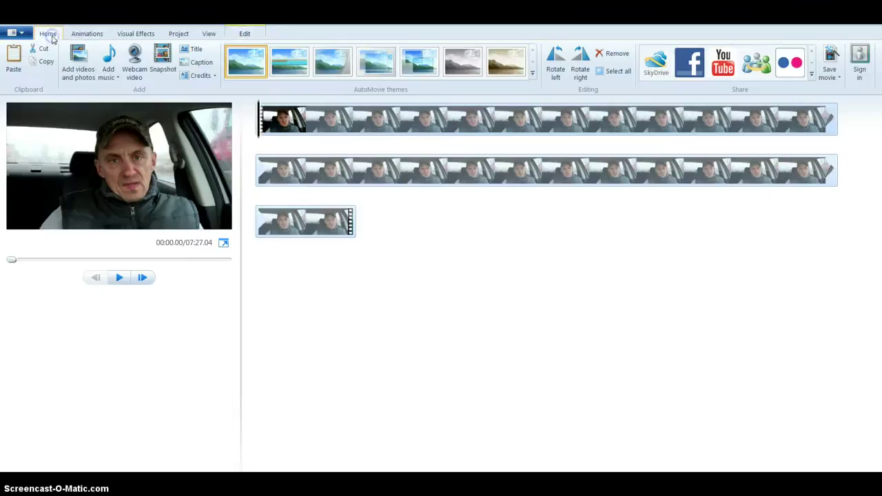
Add a title clip and format its text as bold DejaVu Sans, size 48.
click(199, 51)
drag(153, 166, 78, 168)
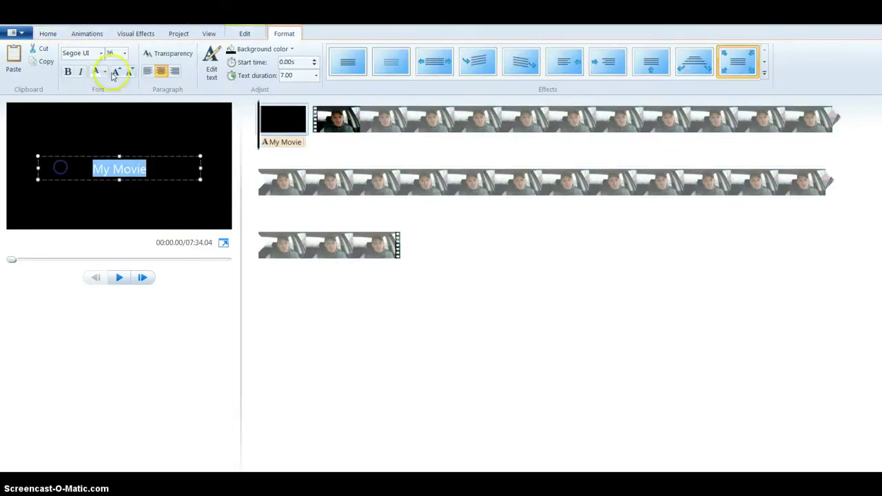
click(101, 54)
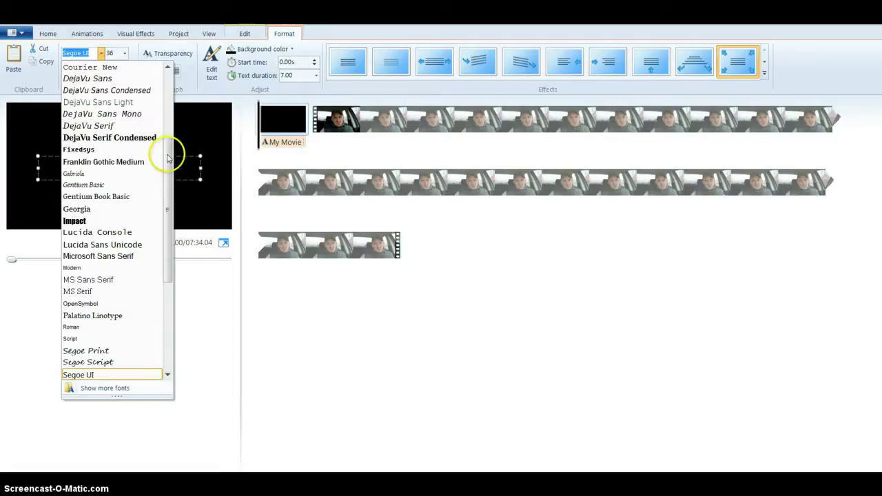
scroll(167, 170, up, 2)
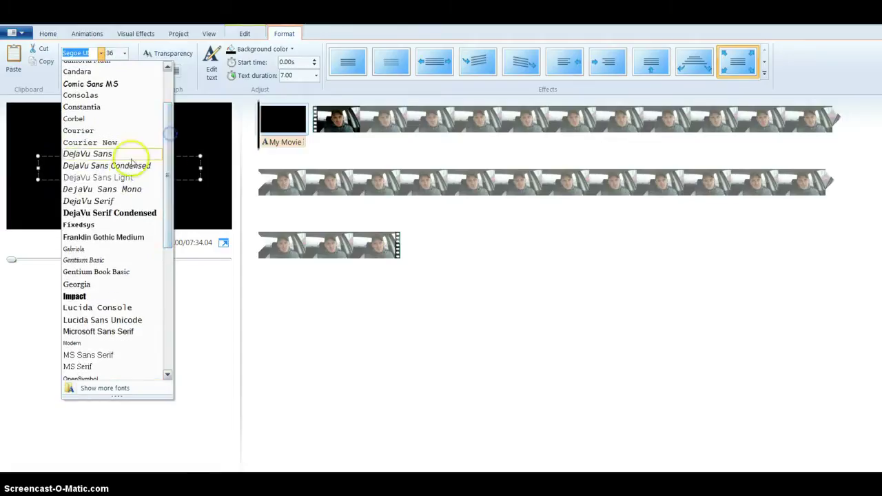
click(126, 166)
click(80, 73)
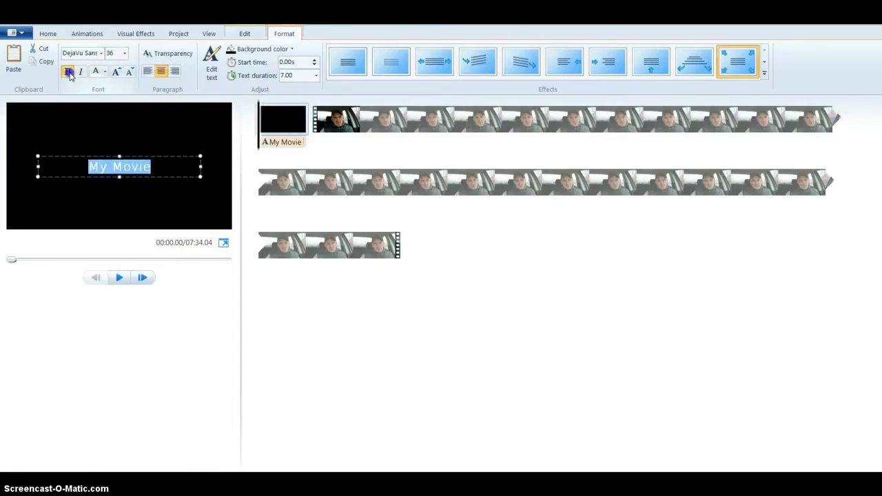
click(126, 58)
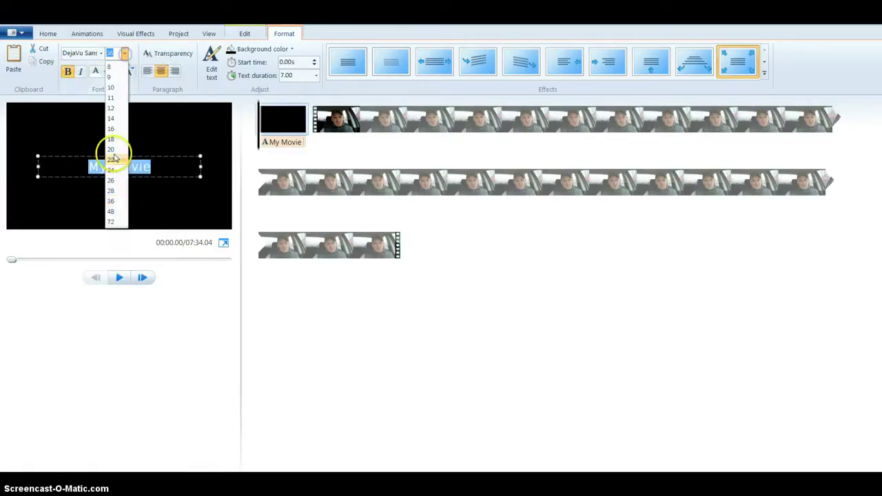
click(114, 204)
drag(175, 174, 38, 169)
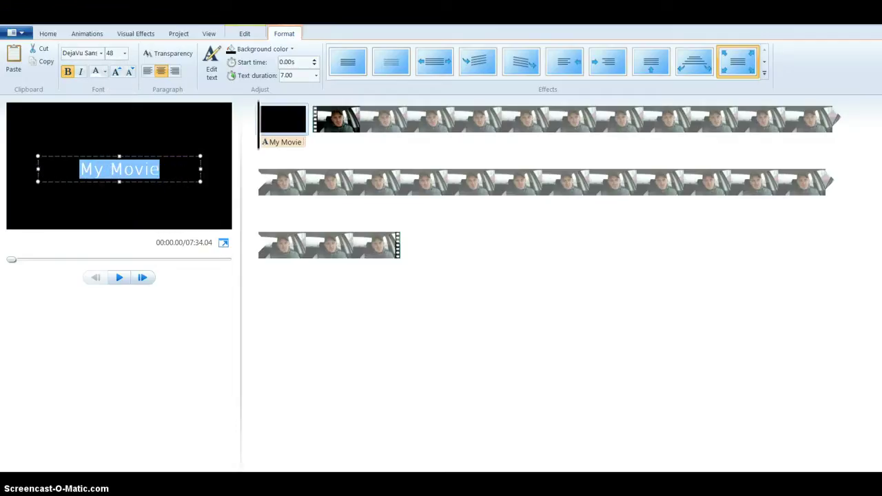
Replace 'My Movie' with 'Using the Casio Ravine 2 Global Phone in Canada', fixing typos.
text(Using the ca)
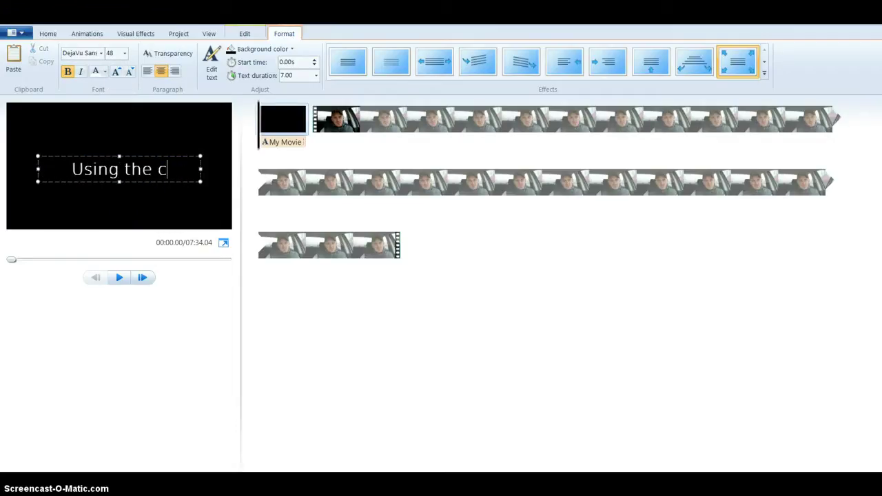
key(BackSpace)
key(BackSpace)
text(cA)
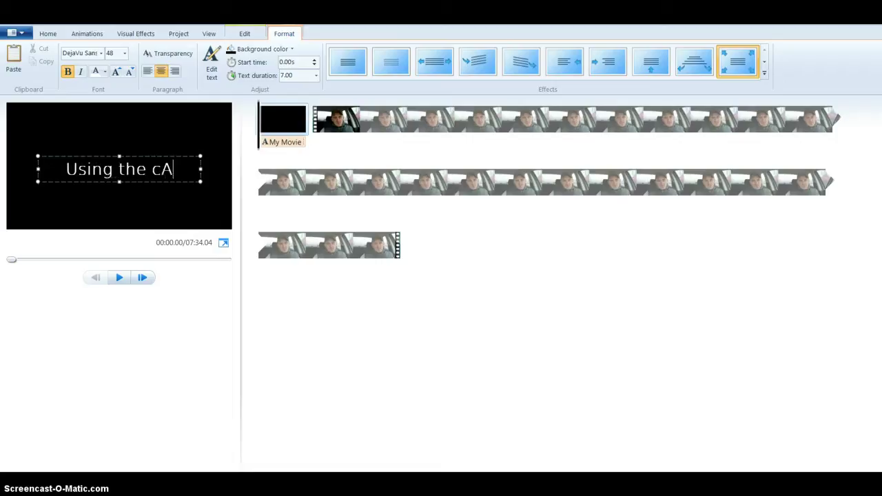
key(BackSpace)
key(BackSpace)
text(C)
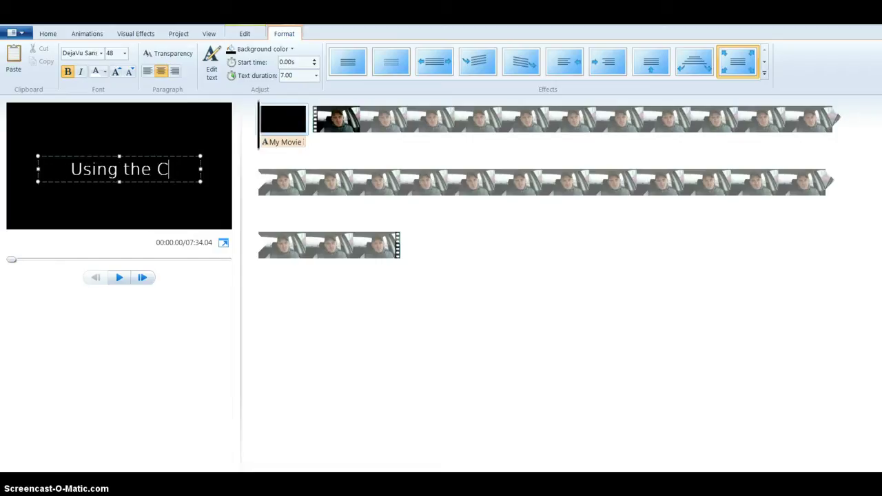
text(asio RAv)
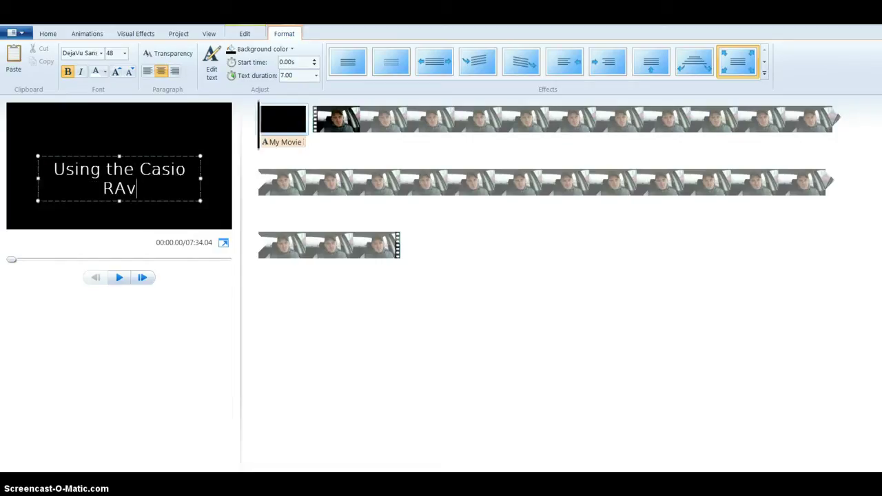
key(BackSpace)
key(BackSpace)
text(avine)
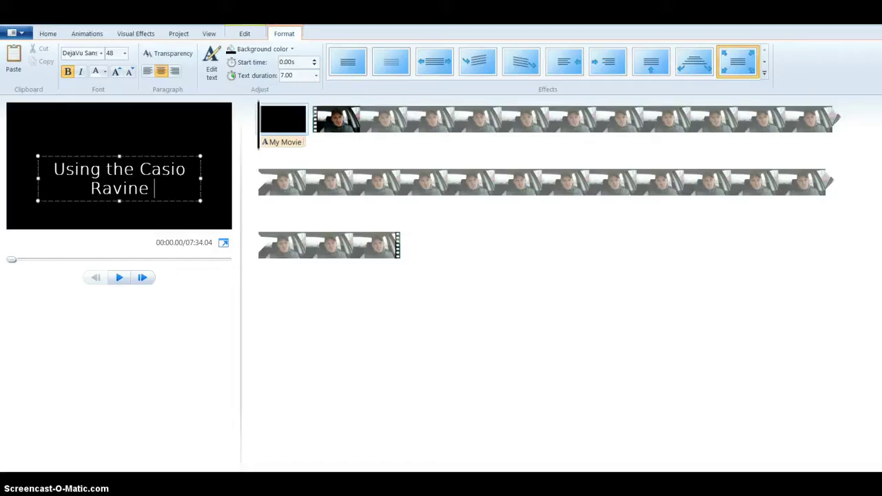
text( 2 Global P)
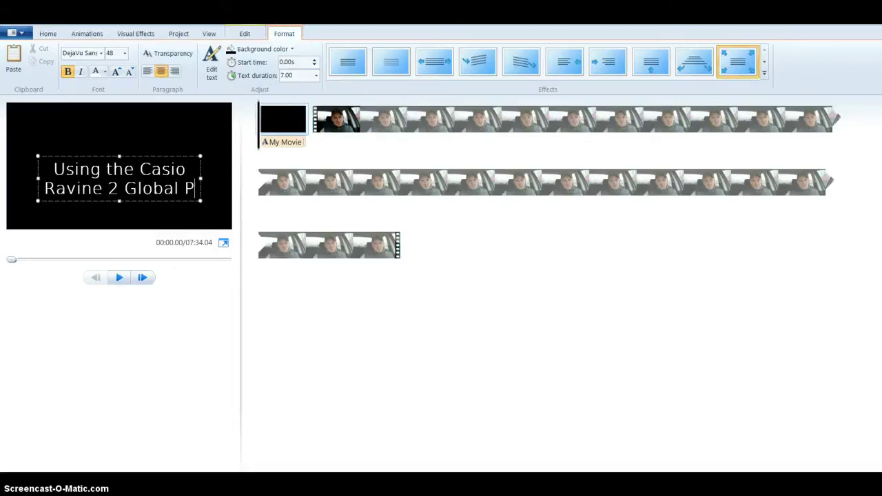
text(hone in Canaa)
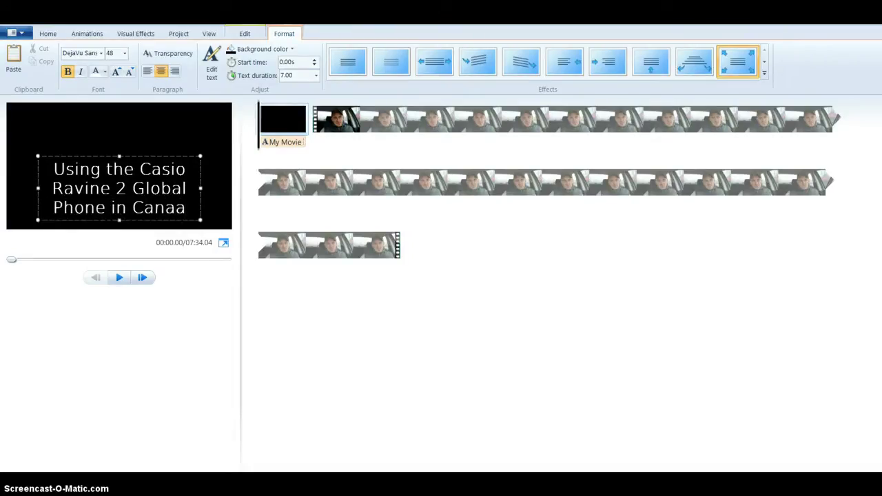
key(BackSpace)
text(da)
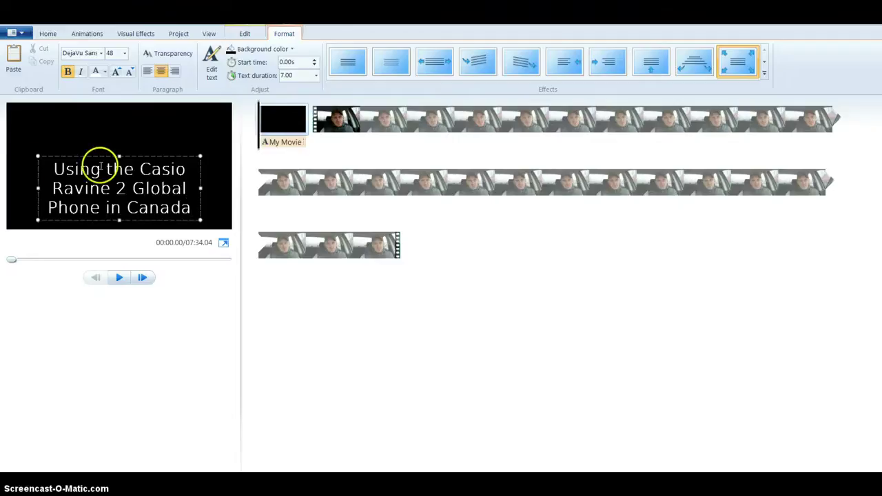
Drag the title box's top edge upward to raise the text, then preview the title.
drag(120, 155, 122, 130)
click(40, 170)
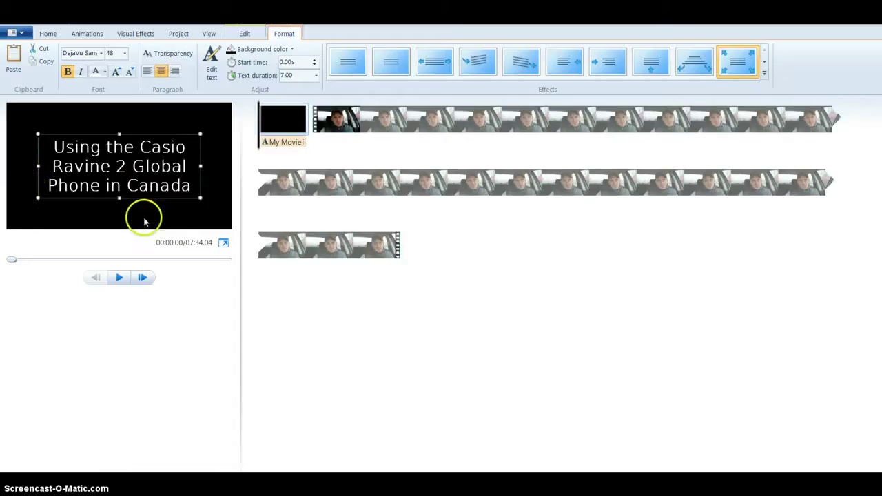
click(112, 243)
click(118, 279)
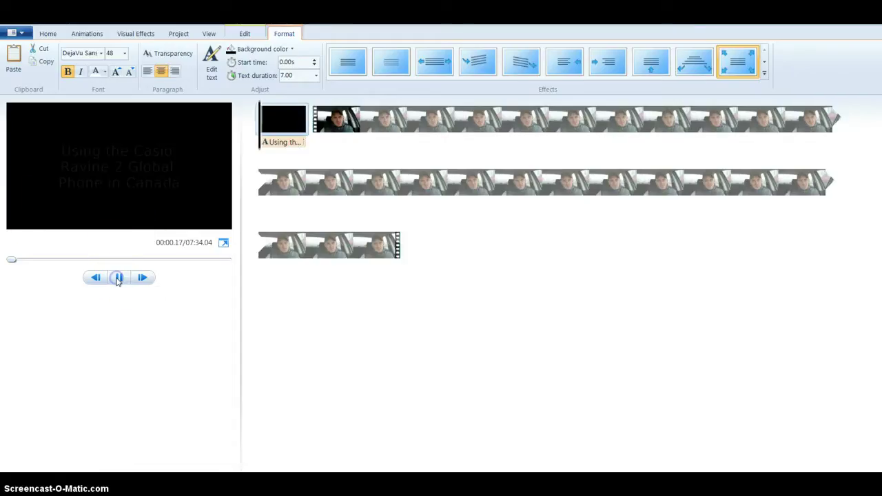
click(76, 175)
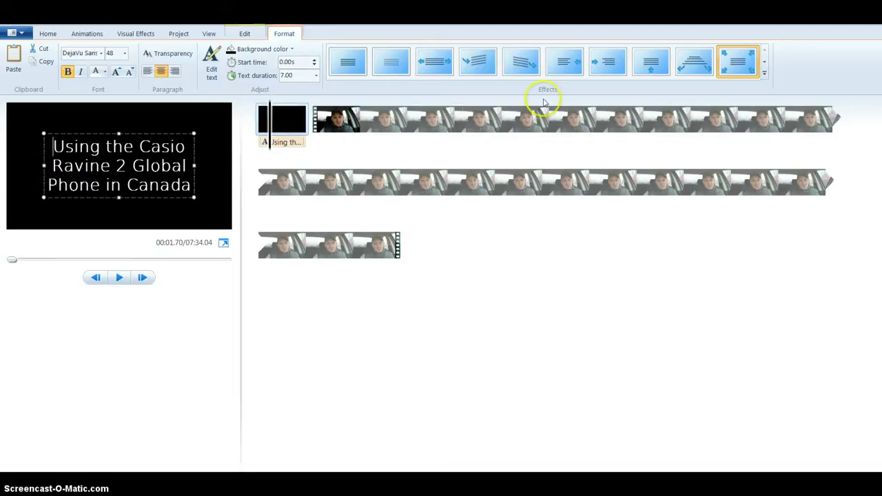
Change the title's effect and left-align all of its text.
click(565, 62)
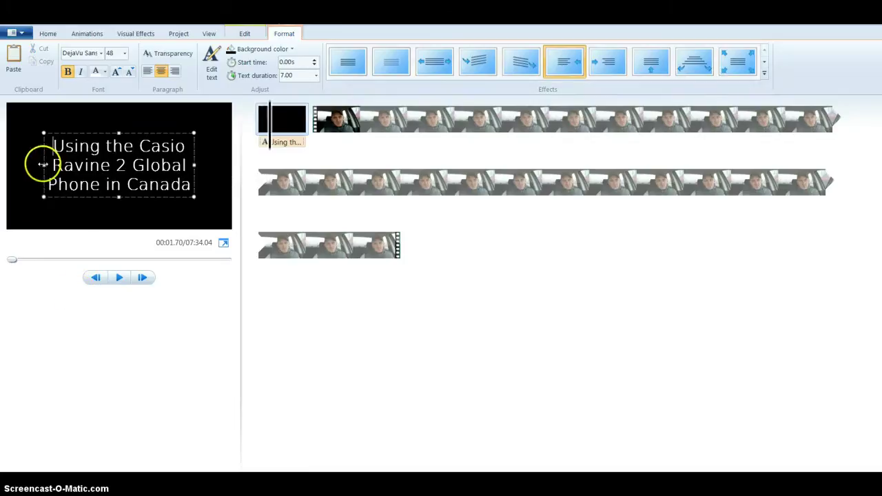
drag(30, 164, 8, 162)
click(27, 158)
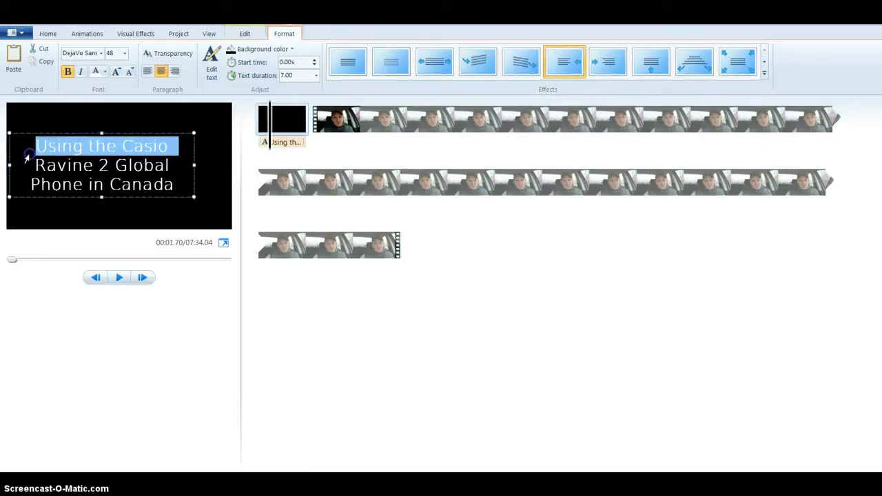
key(ctrl+a)
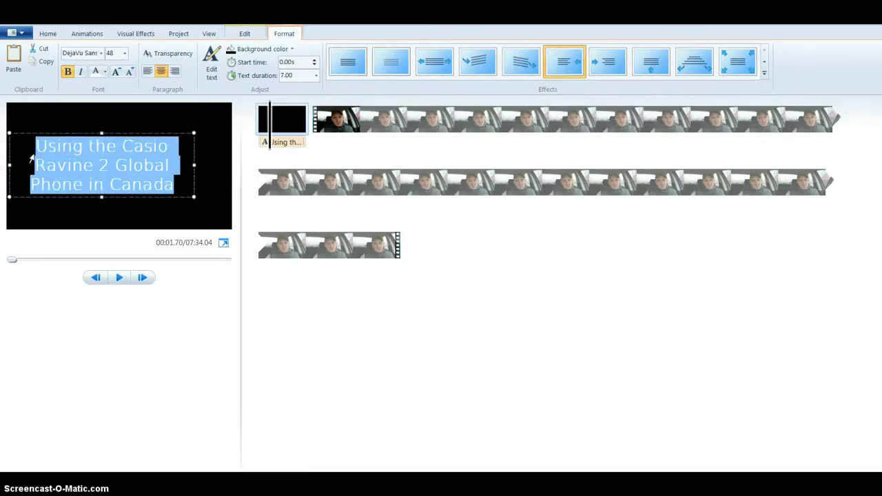
click(147, 73)
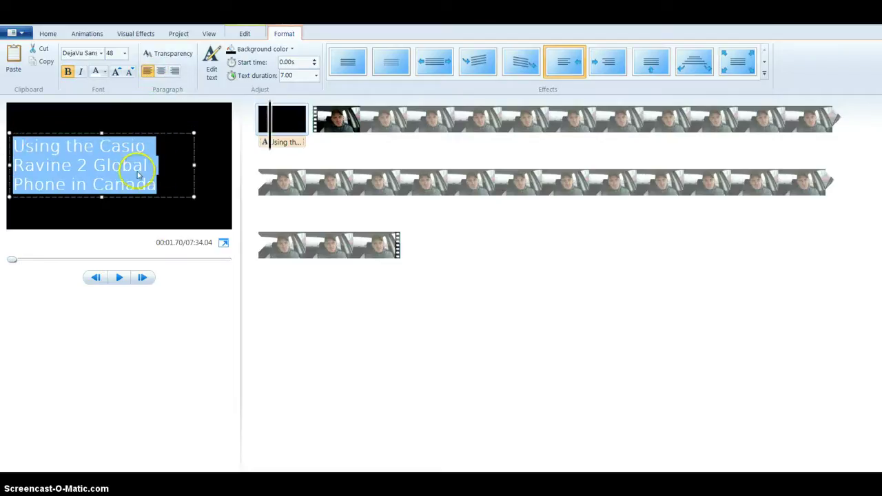
click(45, 222)
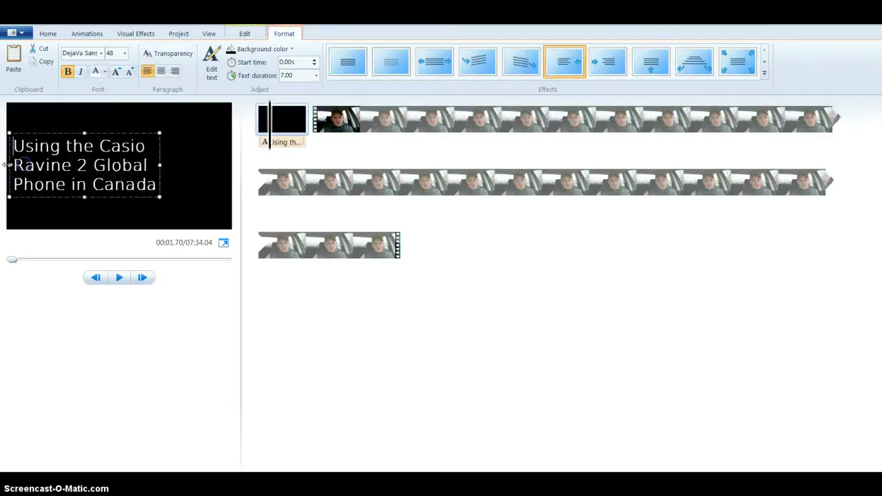
Resize the title box so the text wraps onto three lines ending 'Phone in Canada'.
drag(9, 165, 18, 166)
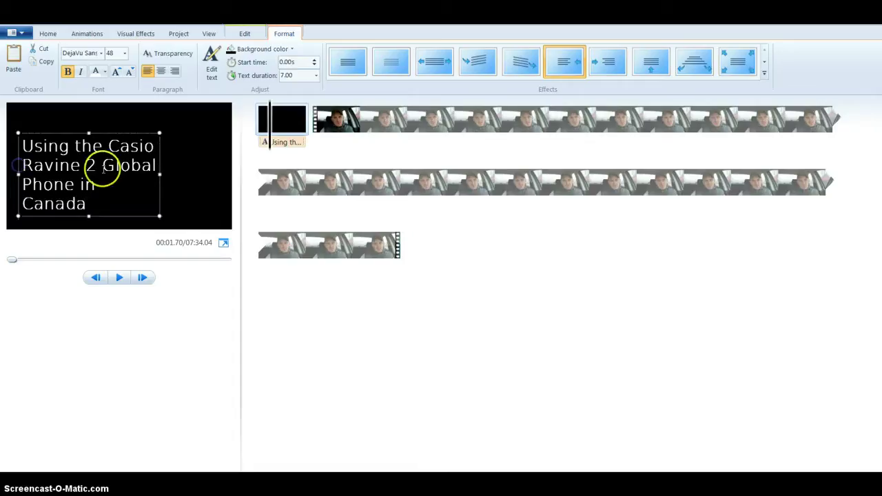
drag(164, 174, 192, 170)
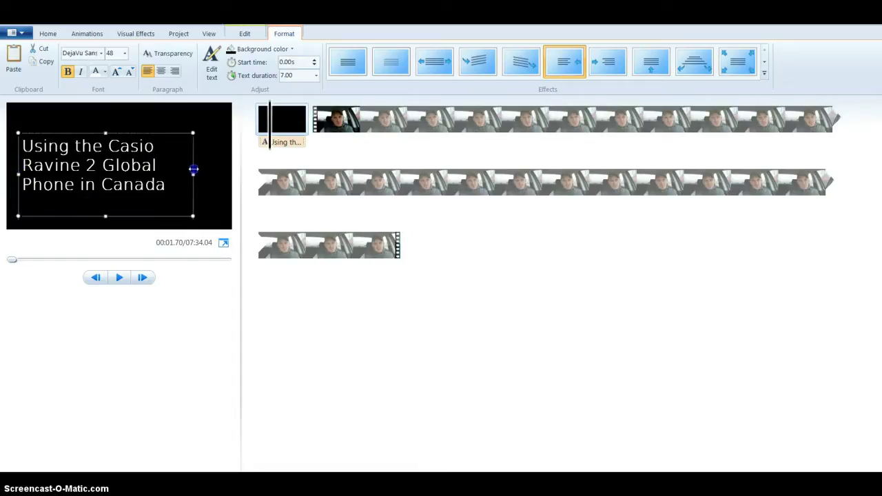
click(63, 218)
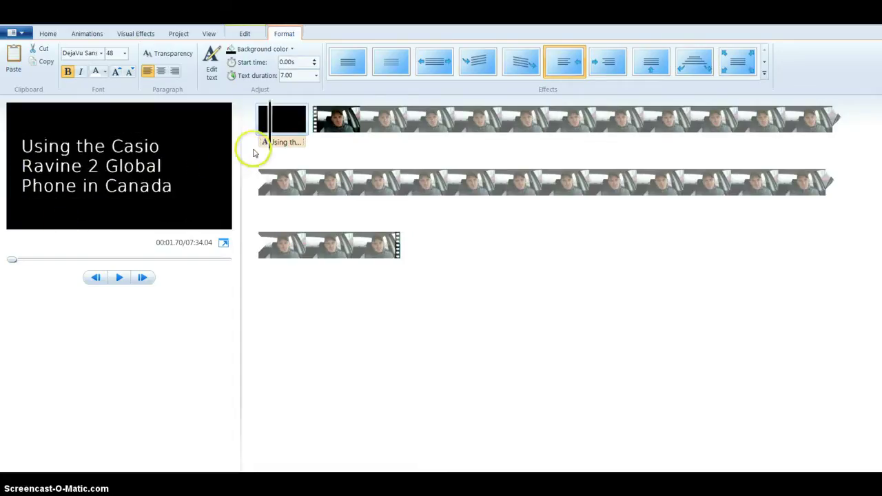
click(260, 119)
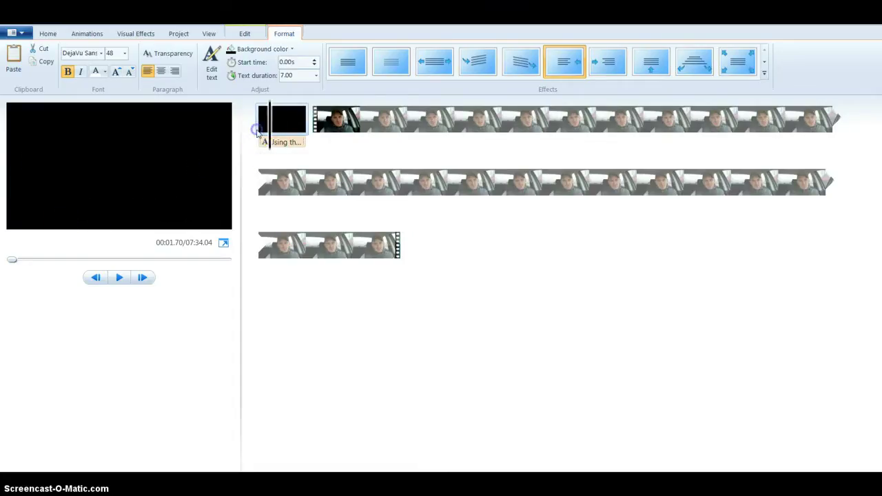
Set all the title text's font colour to blue and replay the opening to check.
click(121, 279)
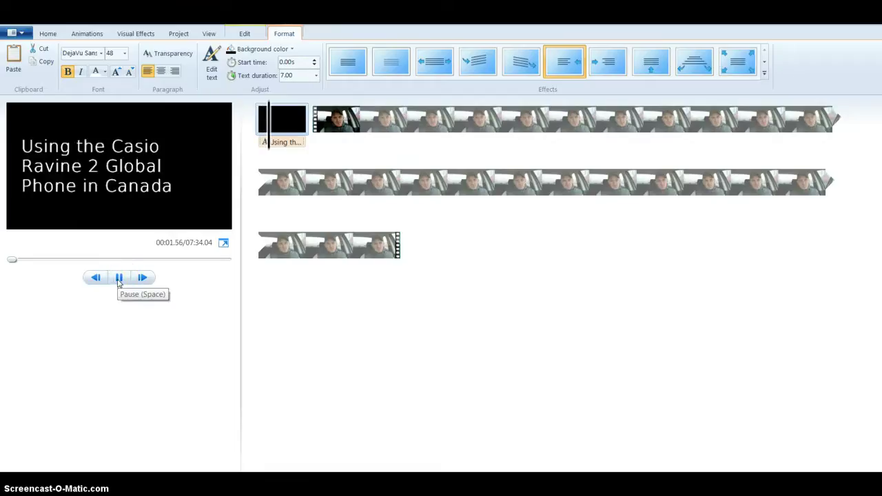
click(118, 279)
click(100, 181)
key(ctrl+a)
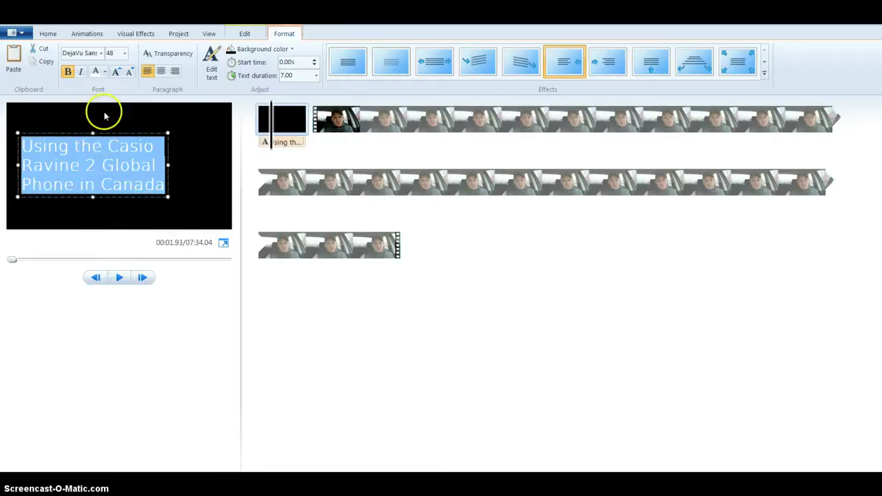
click(104, 73)
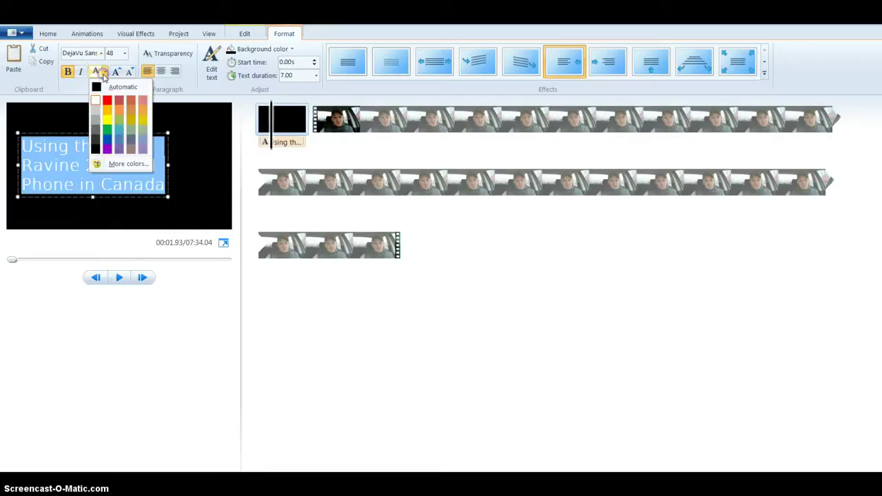
click(106, 141)
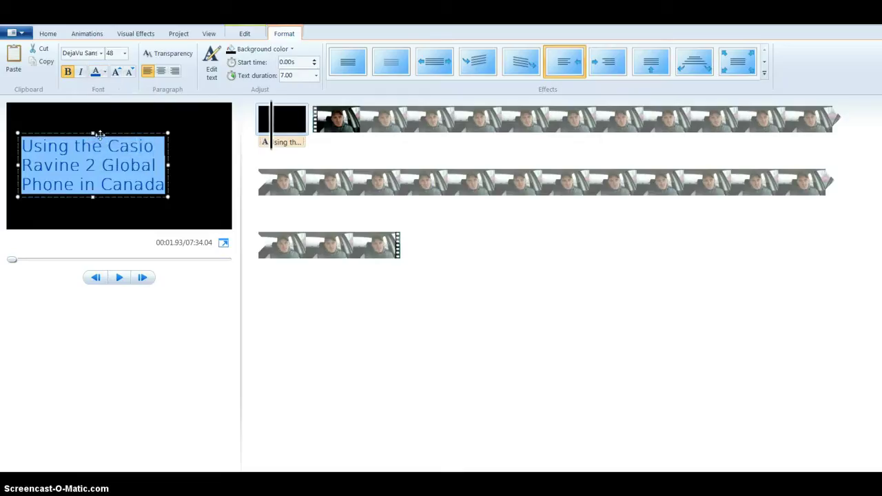
click(58, 224)
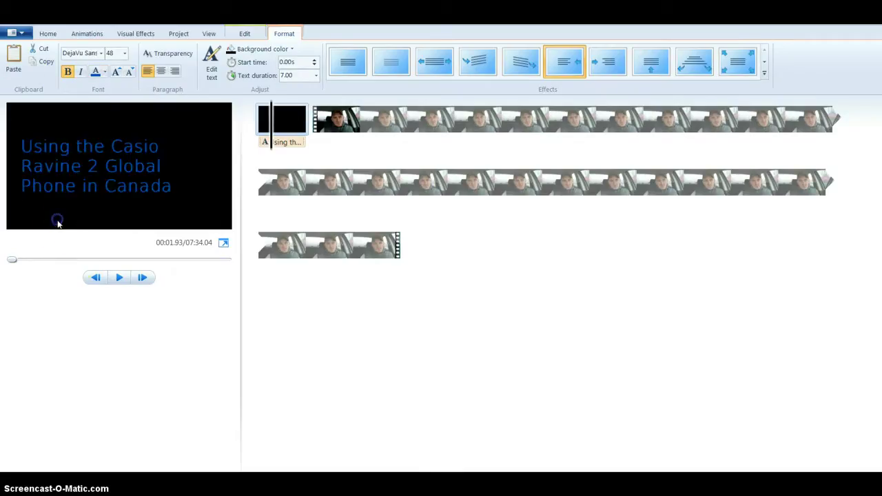
click(259, 124)
click(112, 278)
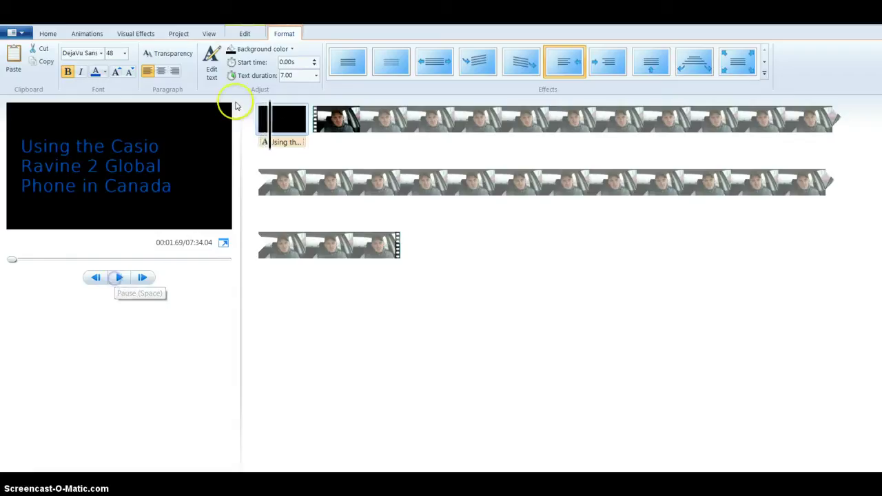
click(256, 129)
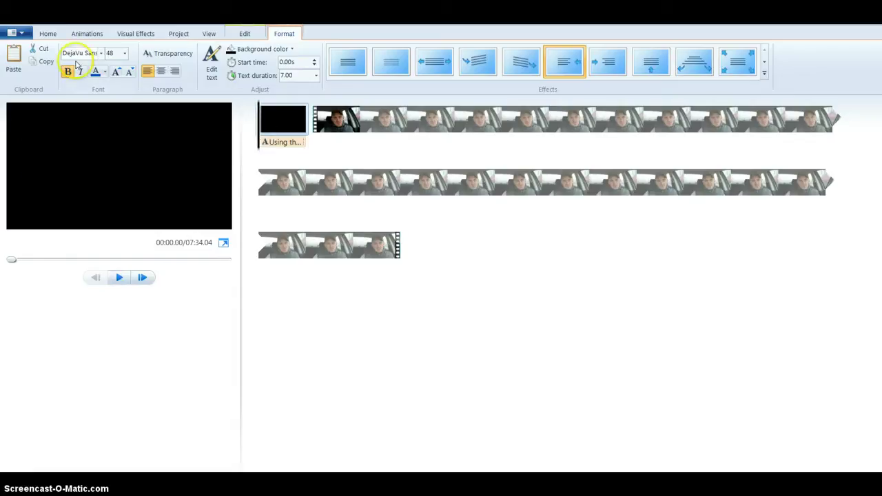
Choose Add music at the current point and preview the song Killer.
click(48, 33)
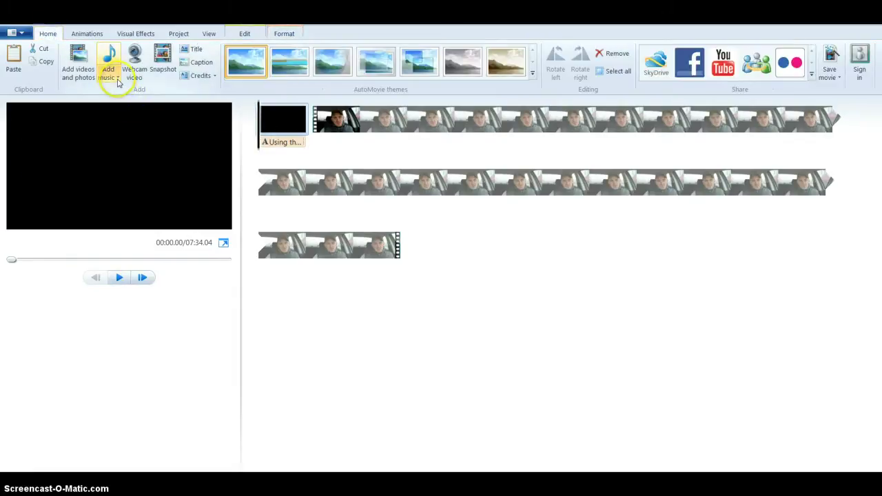
click(118, 80)
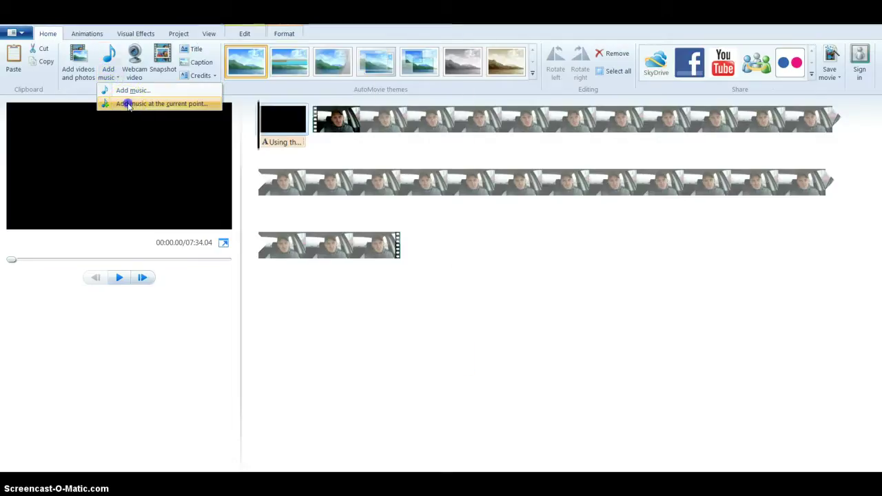
click(128, 104)
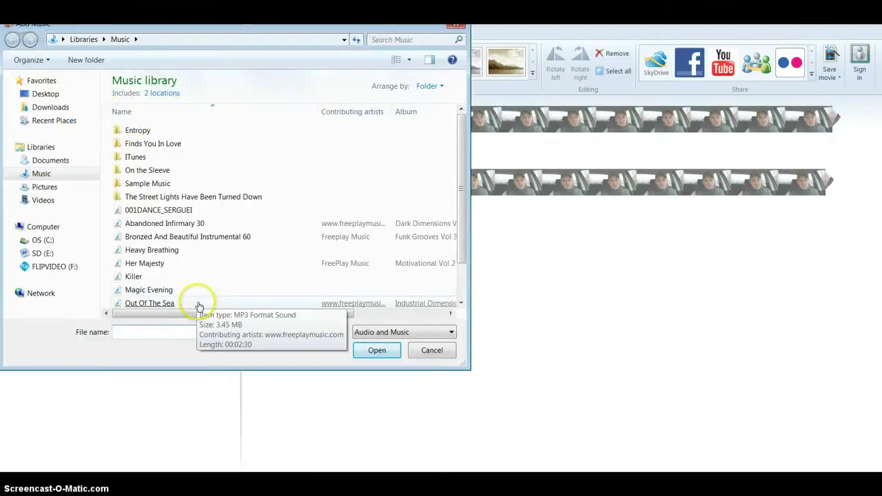
click(131, 276)
right_click(131, 276)
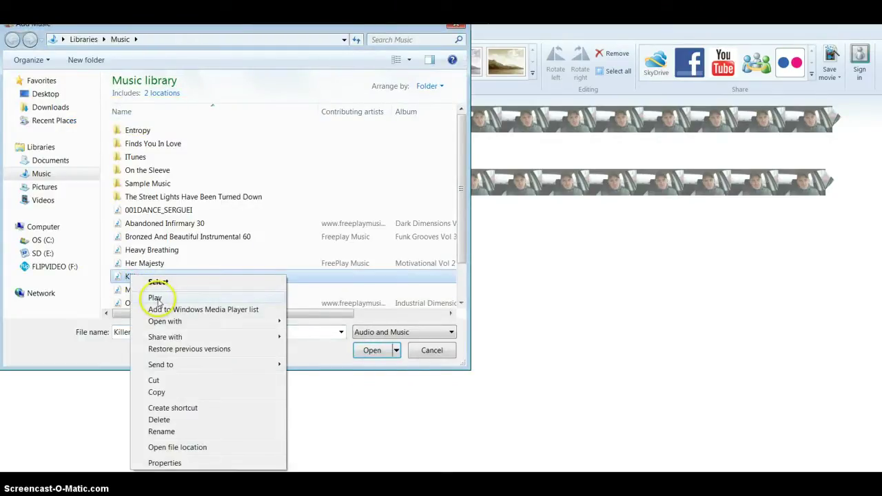
click(155, 297)
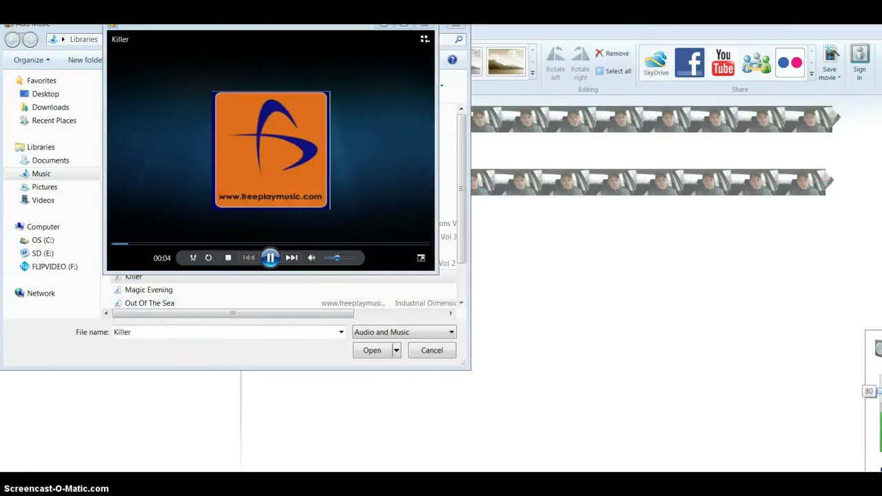
click(270, 257)
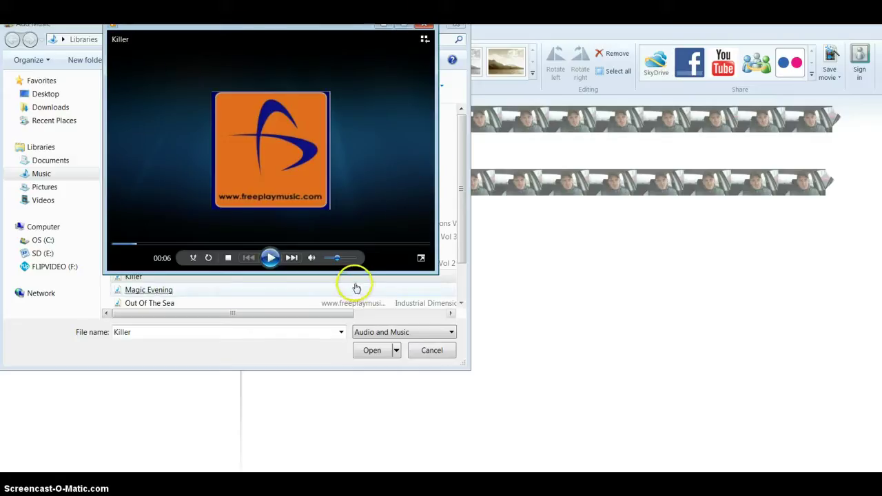
click(66, 323)
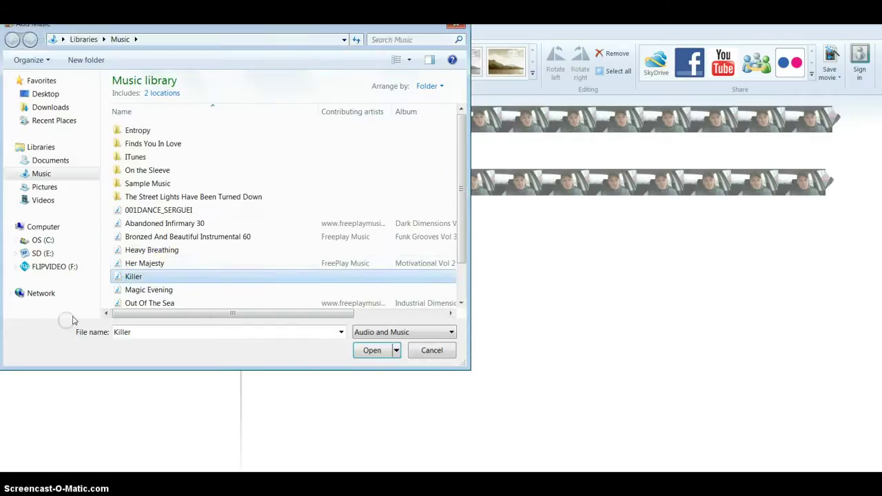
Preview Out Of The Sea and add it as the movie's music.
click(166, 250)
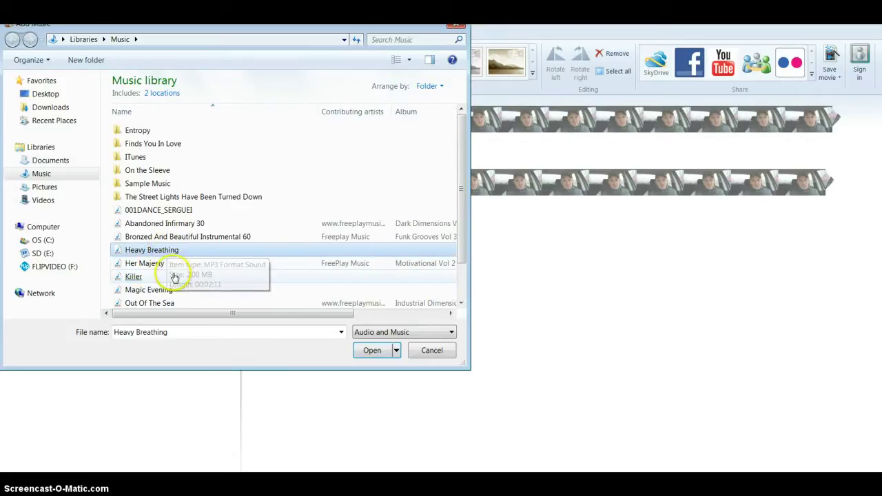
right_click(163, 304)
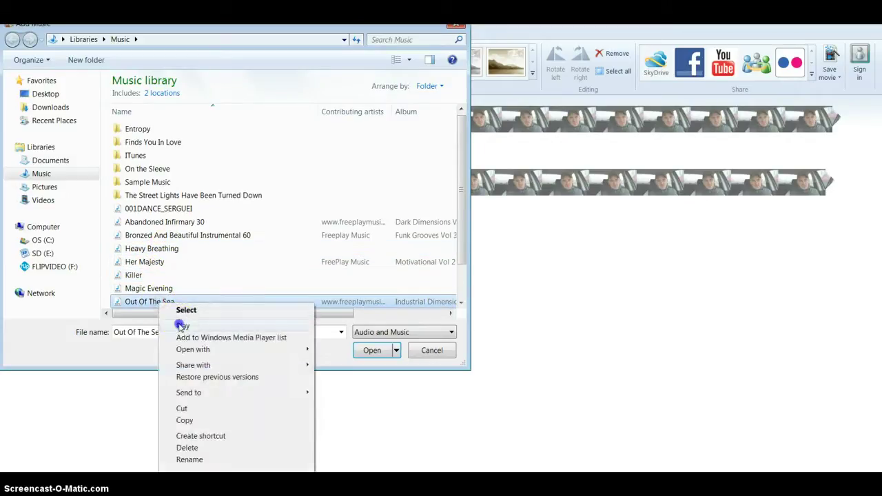
click(181, 325)
click(271, 257)
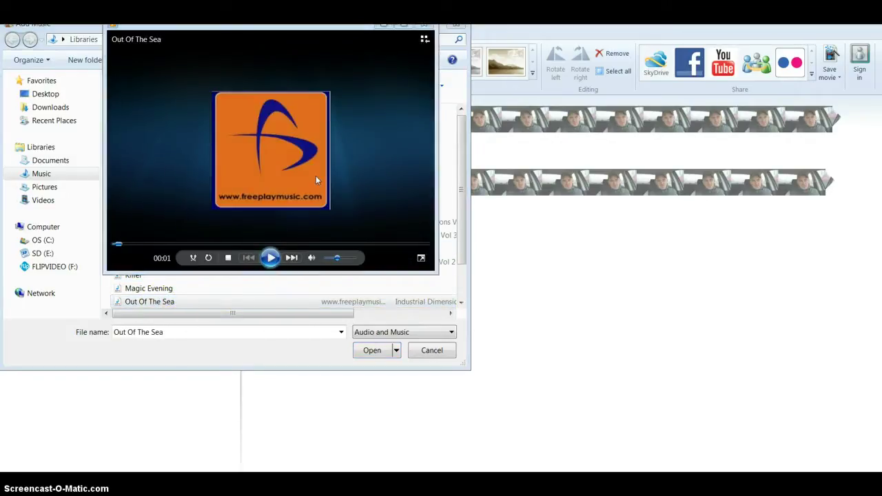
click(419, 25)
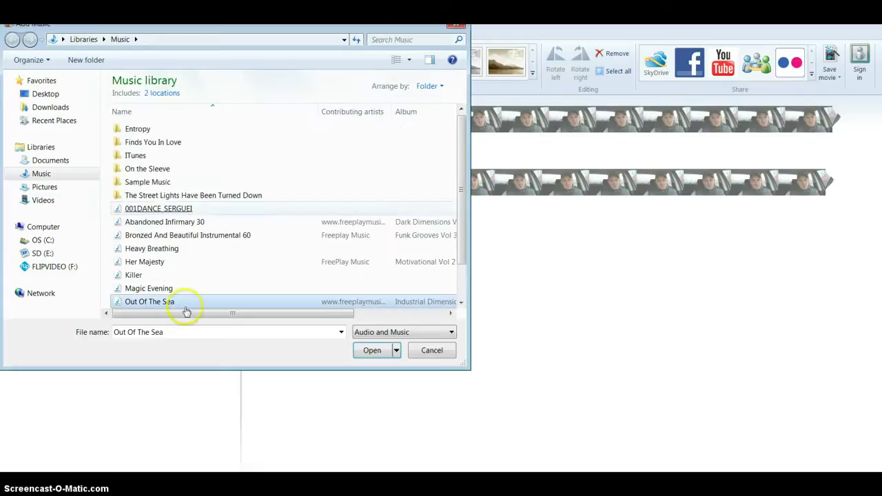
double_click(157, 301)
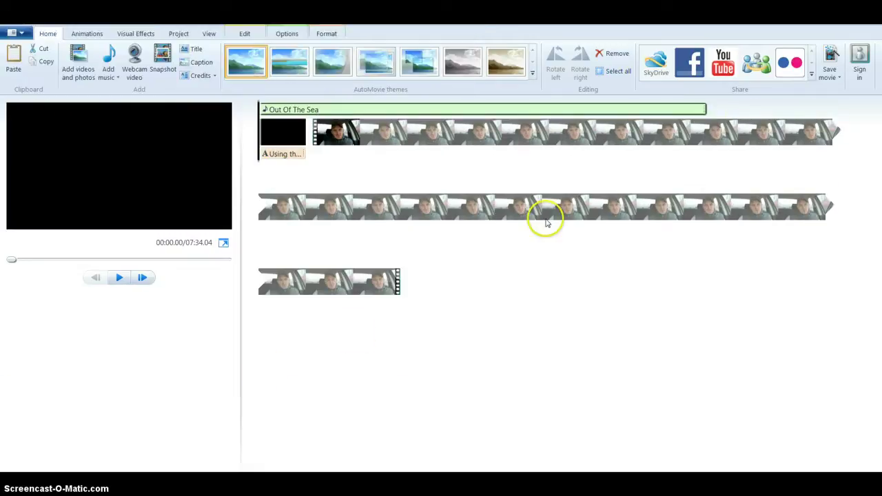
Set the Out Of The Sea track's Fade in and Fade out to Fast, then play the movie.
click(279, 113)
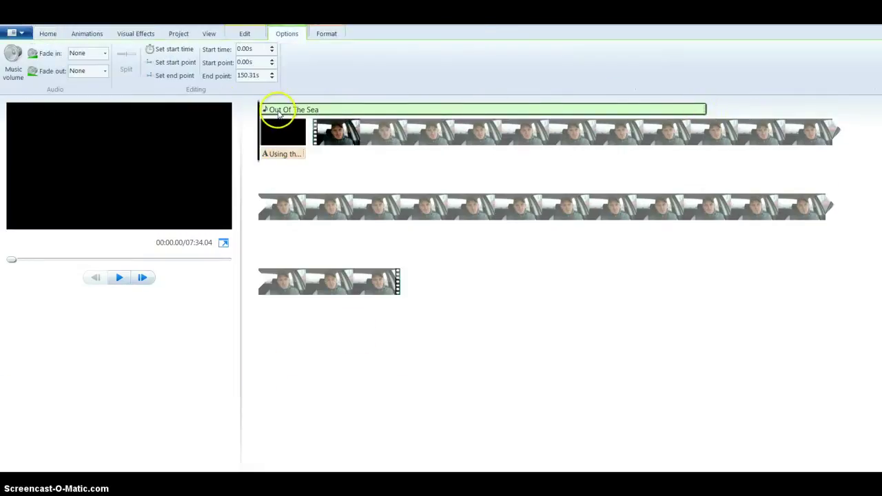
click(104, 54)
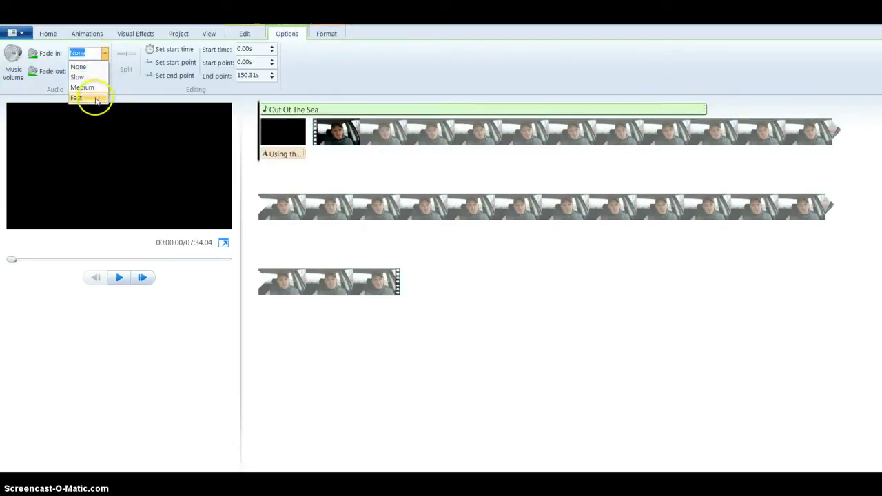
click(96, 99)
click(105, 73)
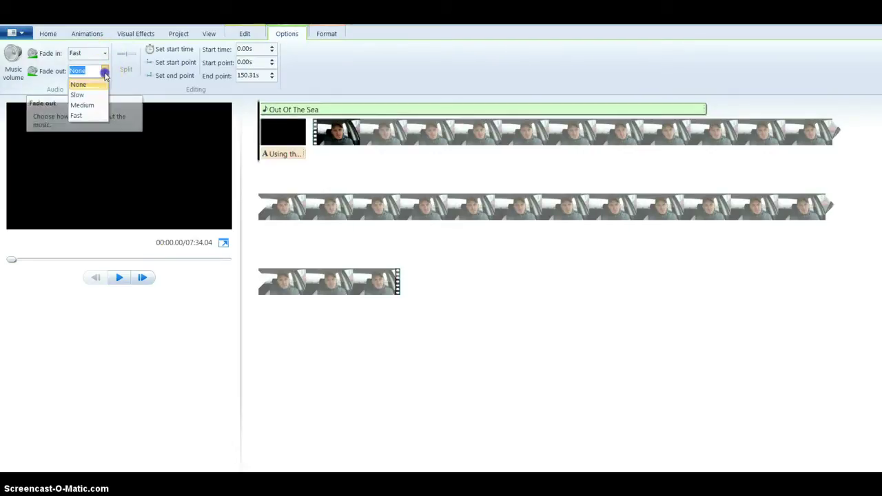
click(97, 116)
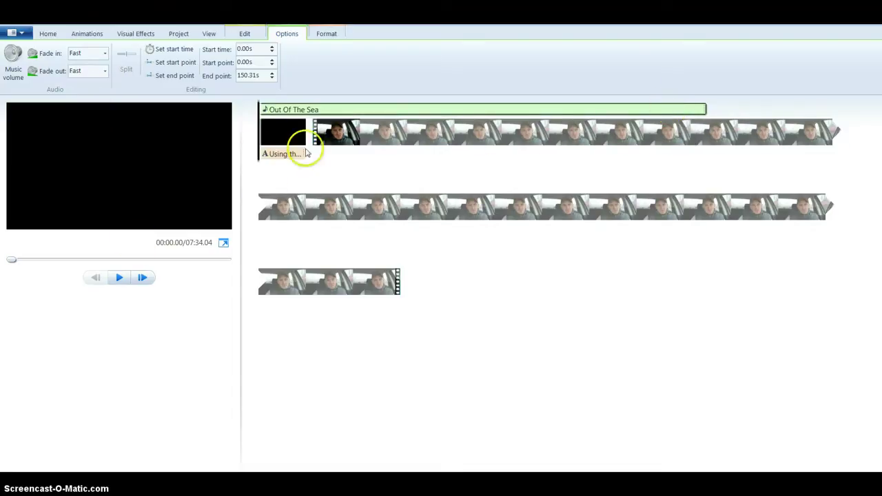
click(118, 277)
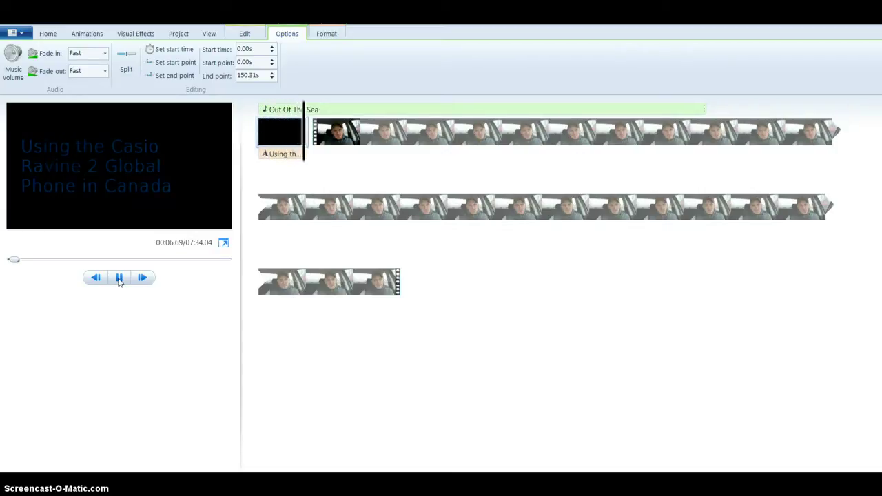
Stop the preview and set the Out Of The Sea music's end point to 7.50 seconds.
click(118, 277)
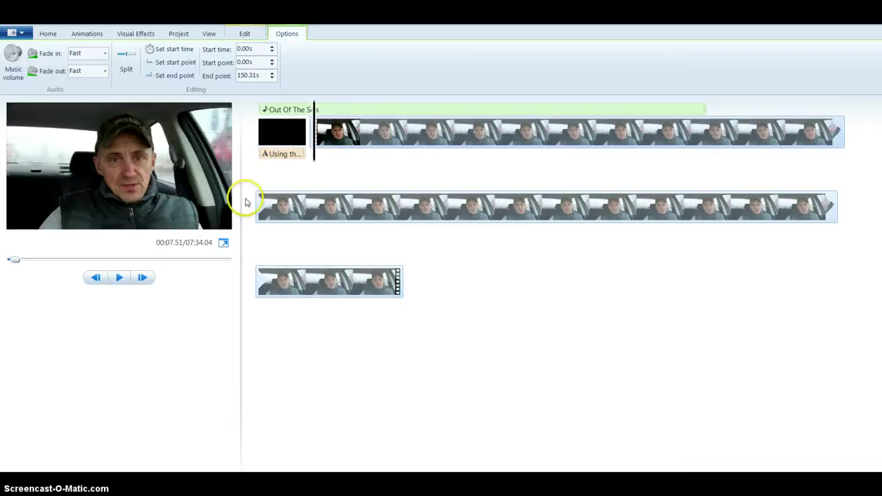
click(358, 110)
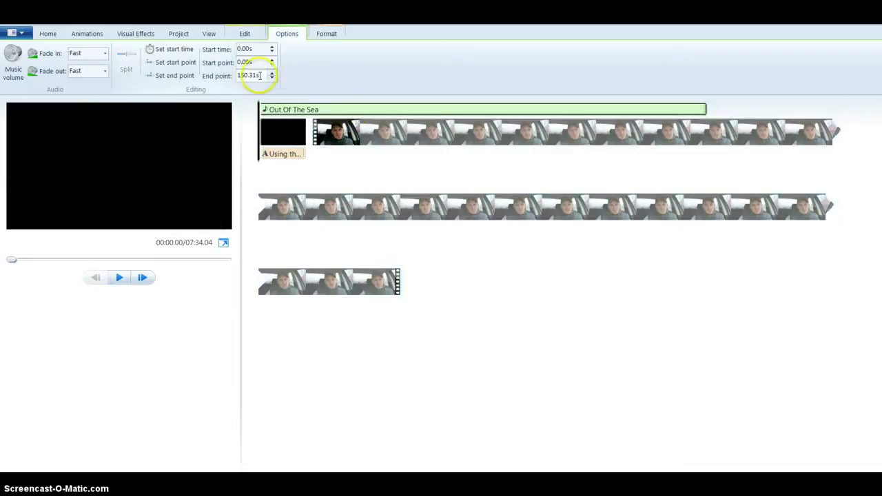
double_click(255, 76)
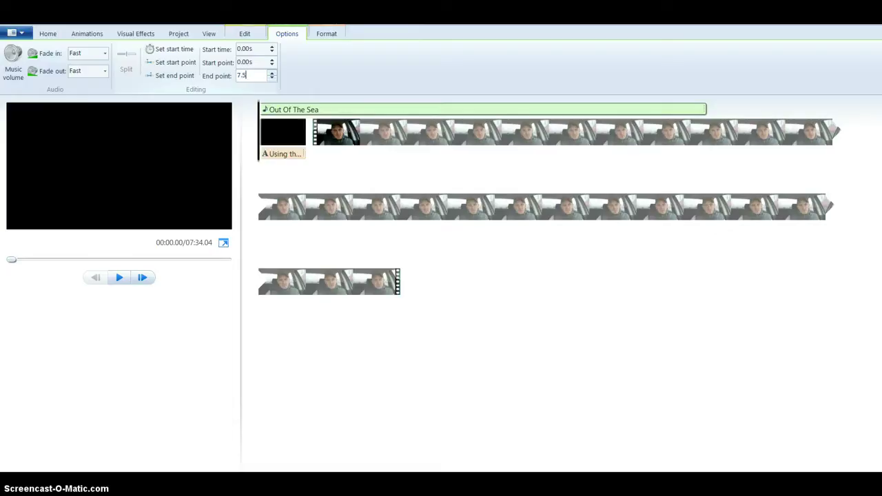
key(Return)
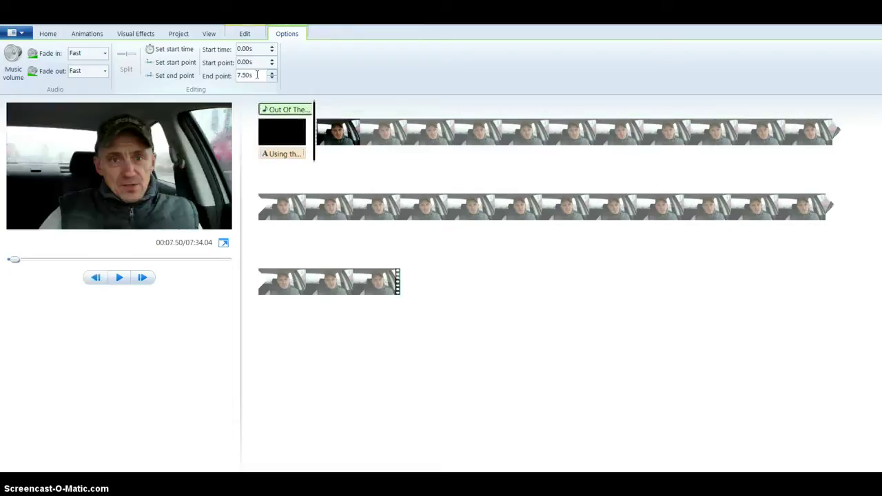
Play the movie from the start to check the music, then move the play position to the third clip's end.
click(289, 162)
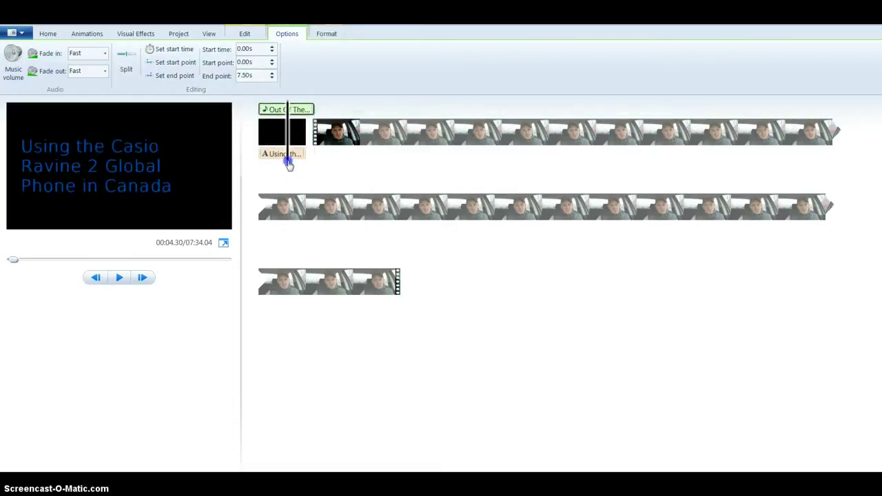
click(256, 135)
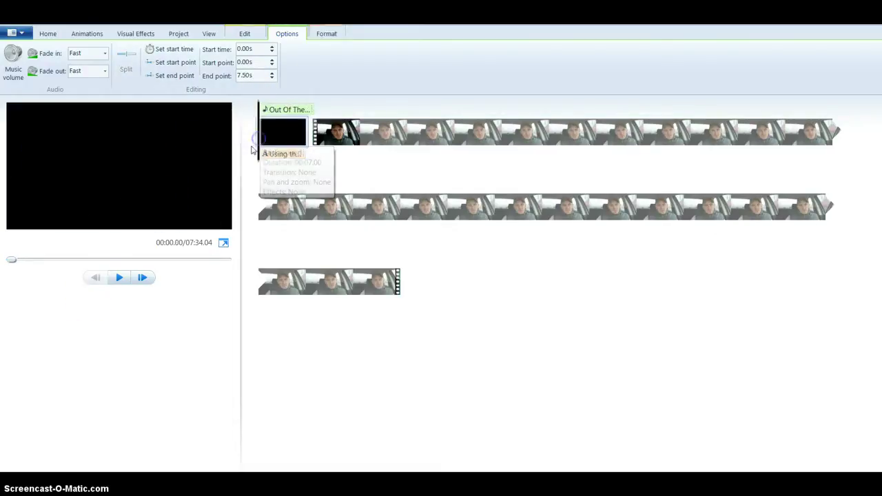
click(119, 277)
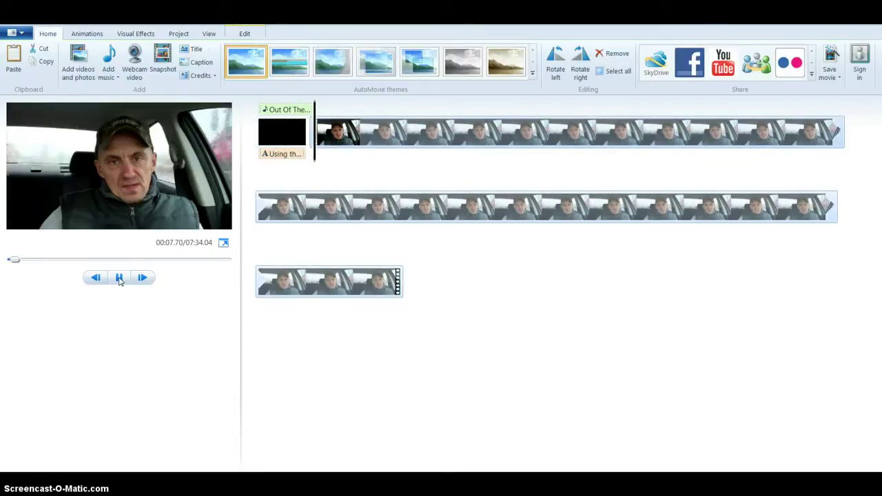
click(118, 277)
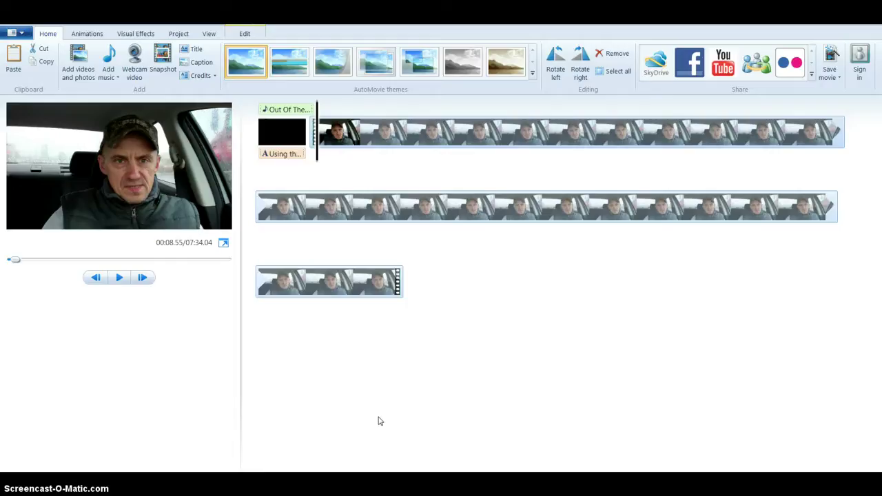
click(353, 288)
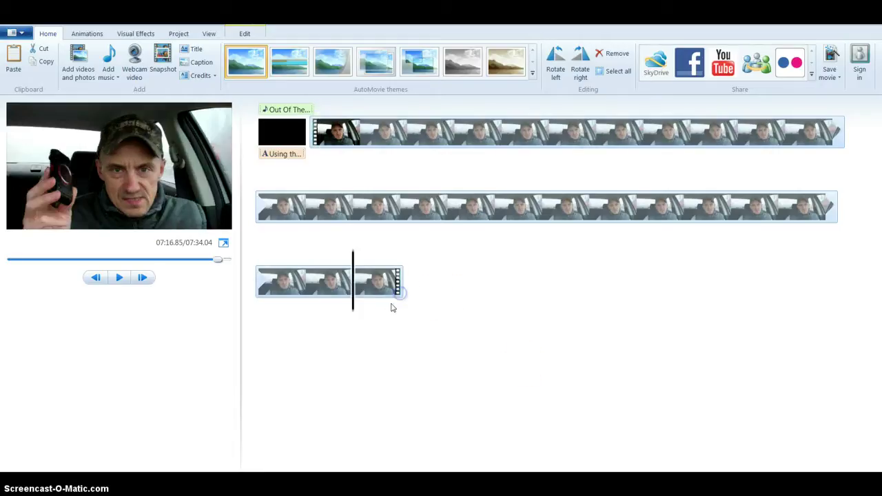
drag(361, 310, 406, 314)
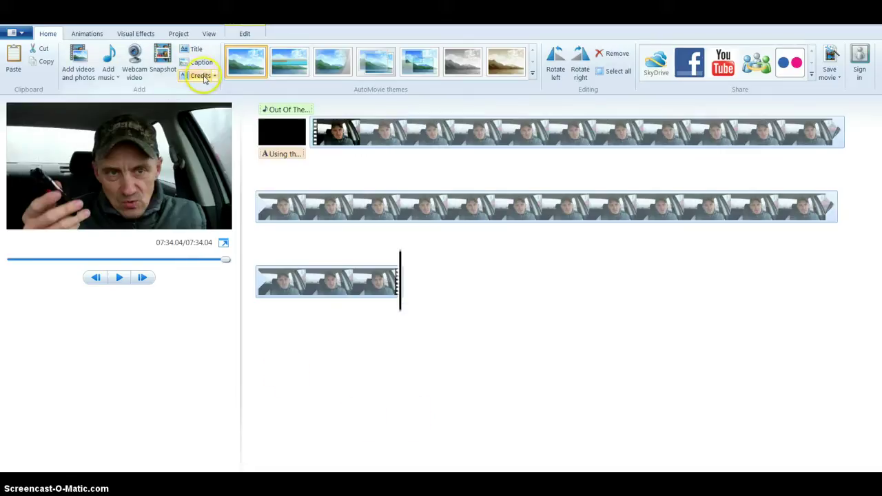
Add a Director credit after the last clip, in bold DejaVu Sans.
click(213, 77)
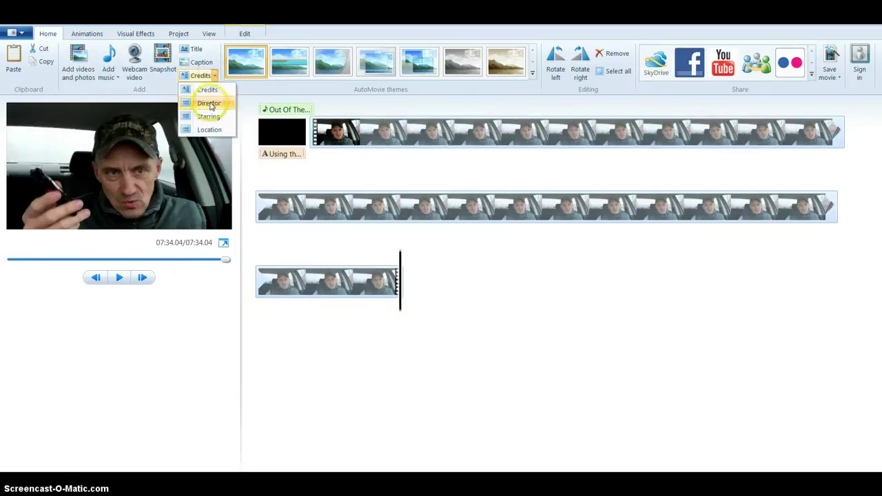
click(209, 103)
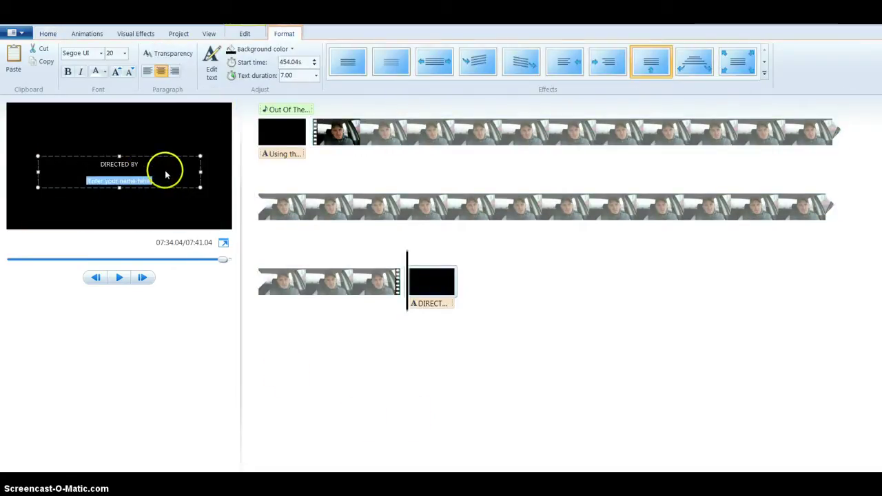
click(101, 53)
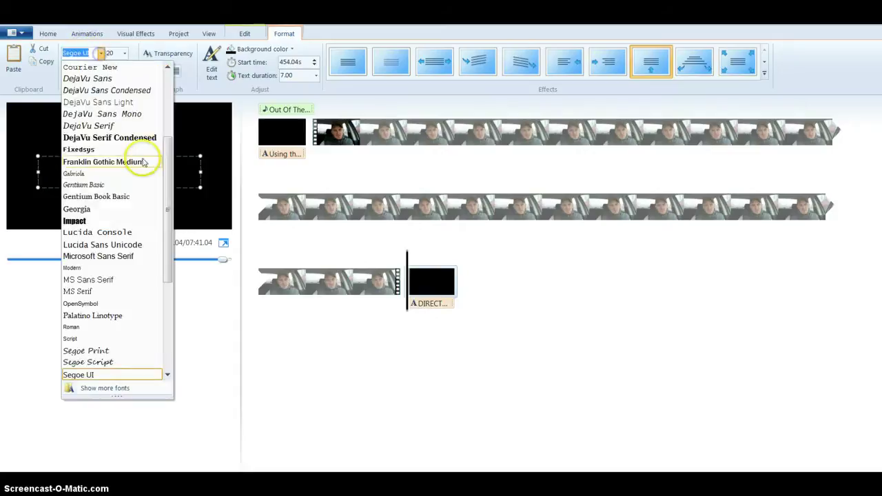
click(127, 79)
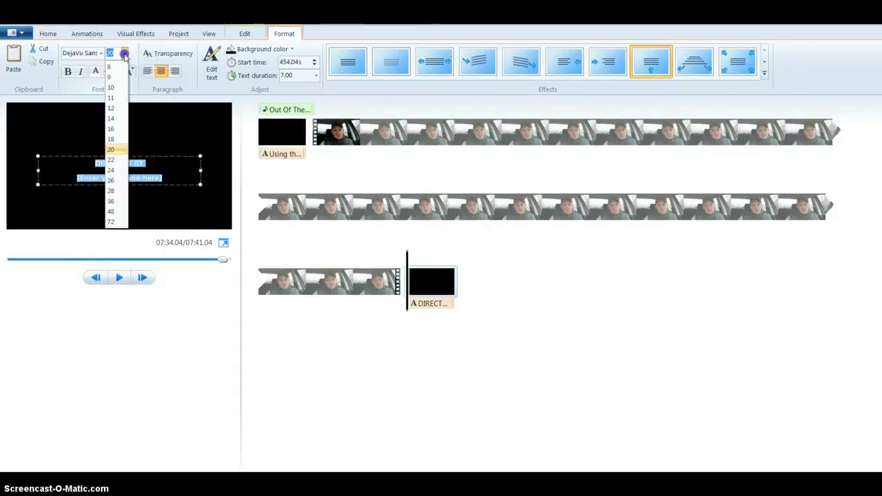
click(110, 210)
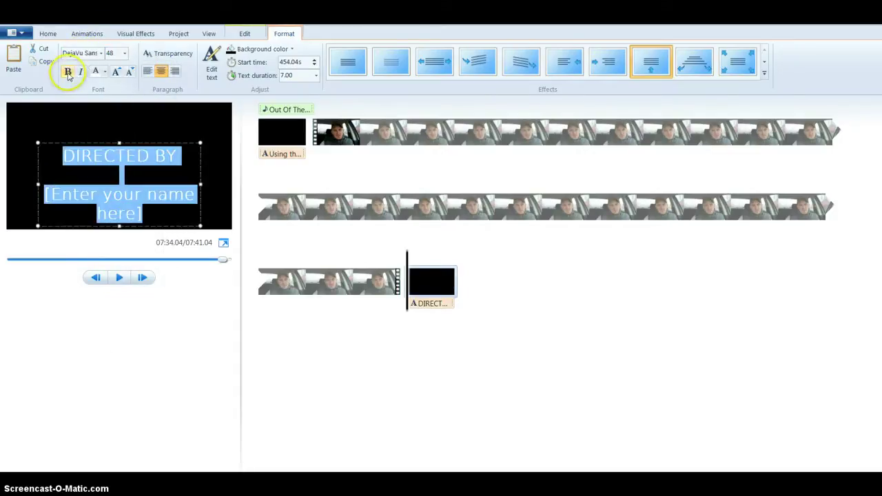
click(68, 74)
Select all the credit text and set its size to 36.
click(167, 215)
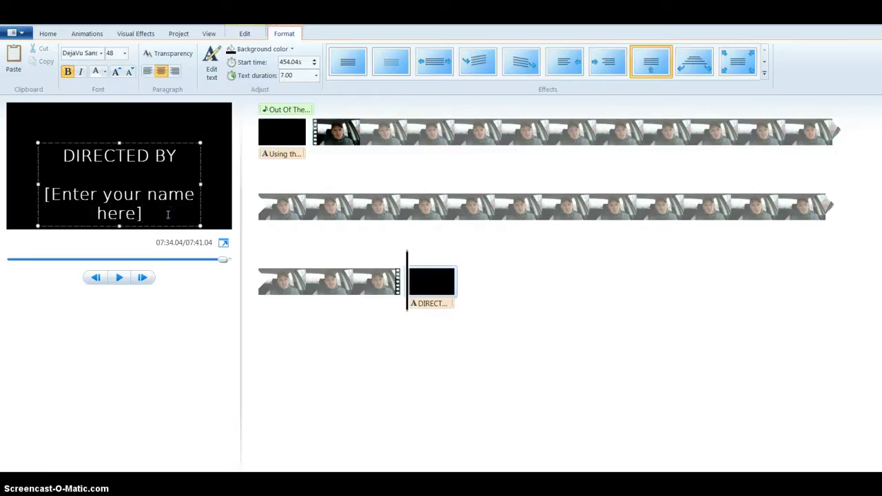
key(BackSpace)
key(BackSpace)
key(BackSpace)
key(BackSpace)
key(BackSpace)
key(BackSpace)
key(BackSpace)
key(BackSpace)
key(BackSpace)
key(BackSpace)
key(BackSpace)
key(BackSpace)
key(BackSpace)
key(BackSpace)
key(BackSpace)
key(BackSpace)
key(BackSpace)
key(BackSpace)
key(ctrl+a)
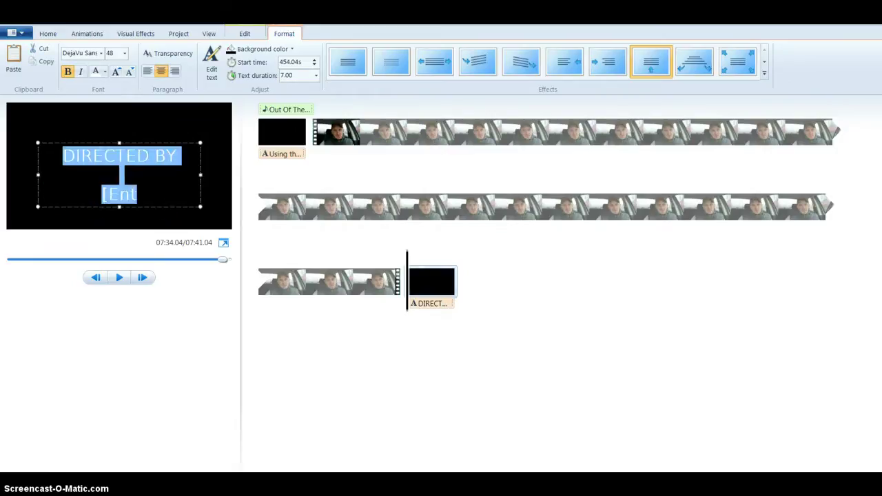
click(124, 53)
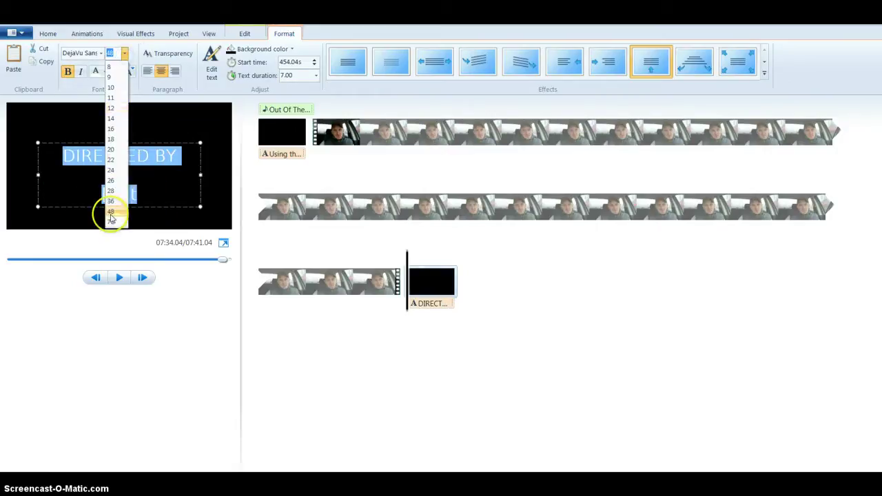
click(110, 201)
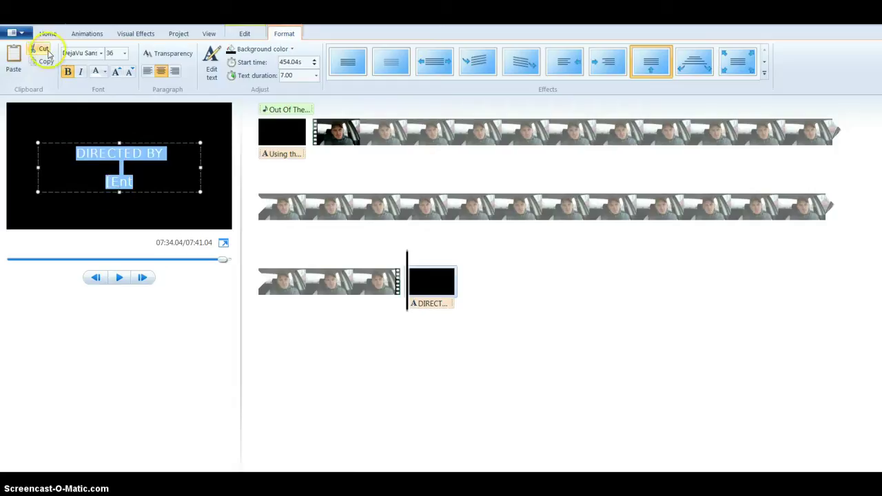
Replace the placeholder with three lines: CREATED BY, the creator's name, and the channel handle.
click(152, 185)
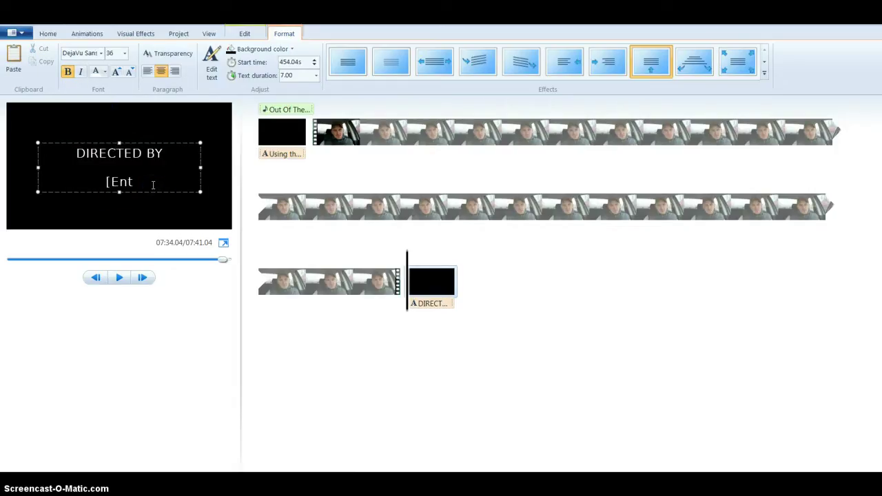
key(BackSpace)
key(BackSpace)
key(BackSpace)
key(BackSpace)
key(BackSpace)
key(BackSpace)
key(BackSpace)
key(BackSpace)
key(BackSpace)
key(BackSpace)
key(BackSpace)
key(BackSpace)
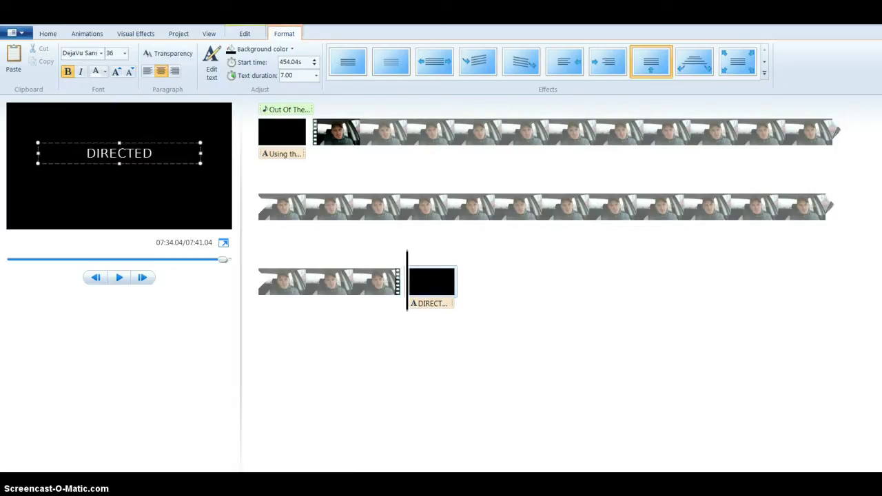
text(CREATE)
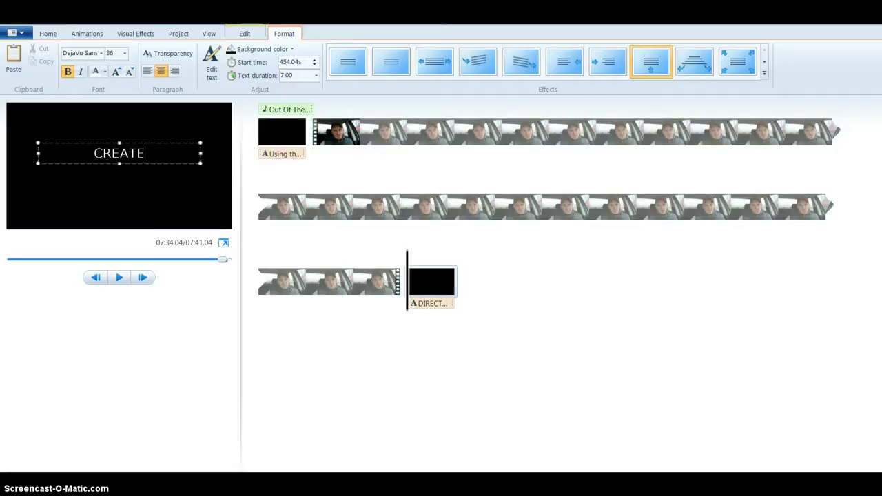
text(D YY)
key(Return)
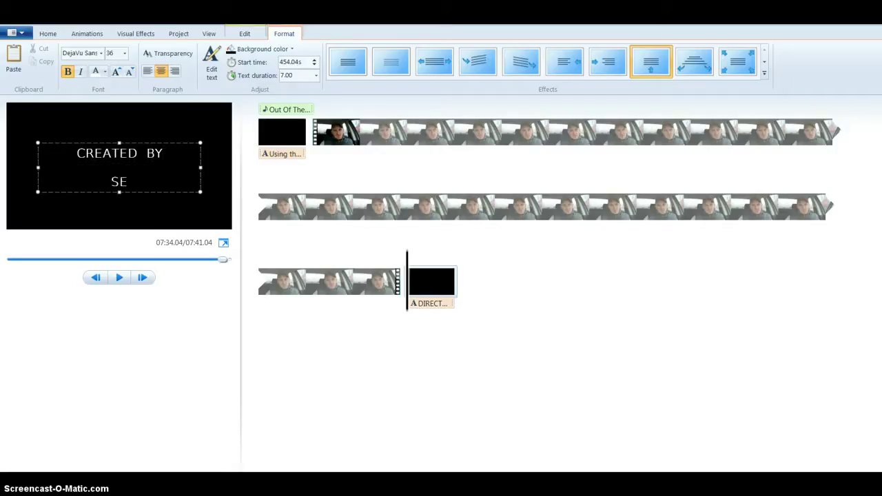
text(Sergie Drachev)
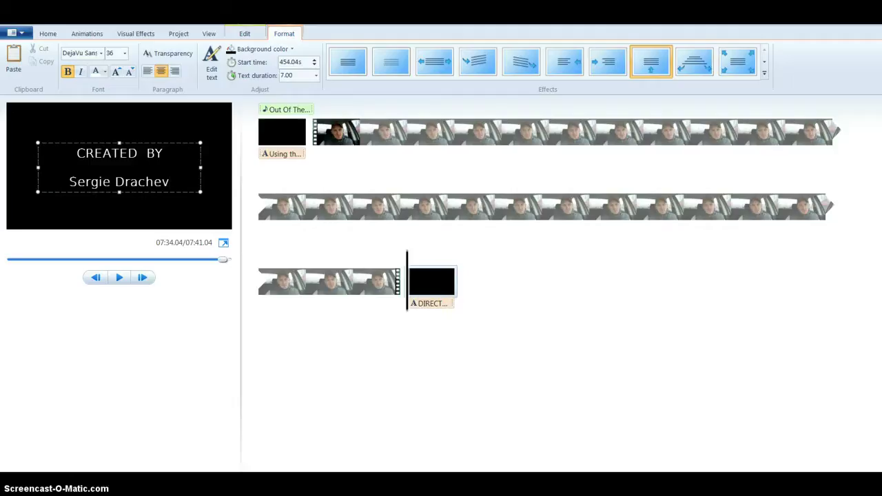
key(Return)
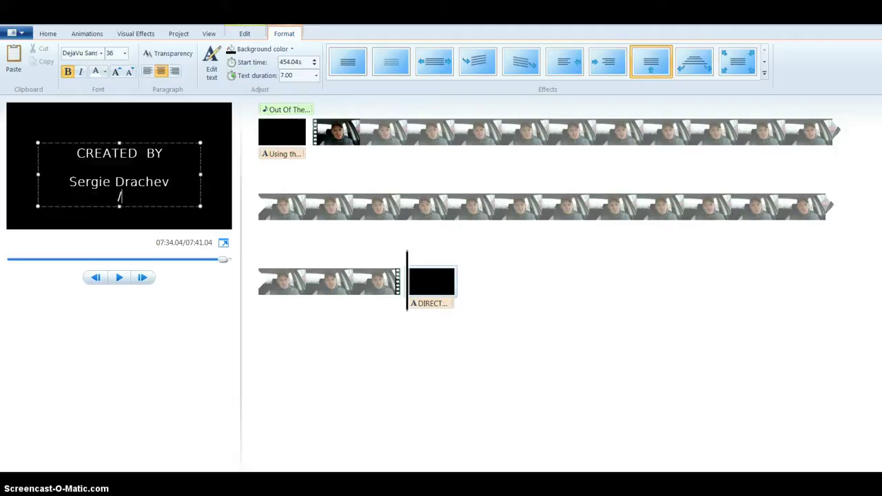
text(/smd5231)
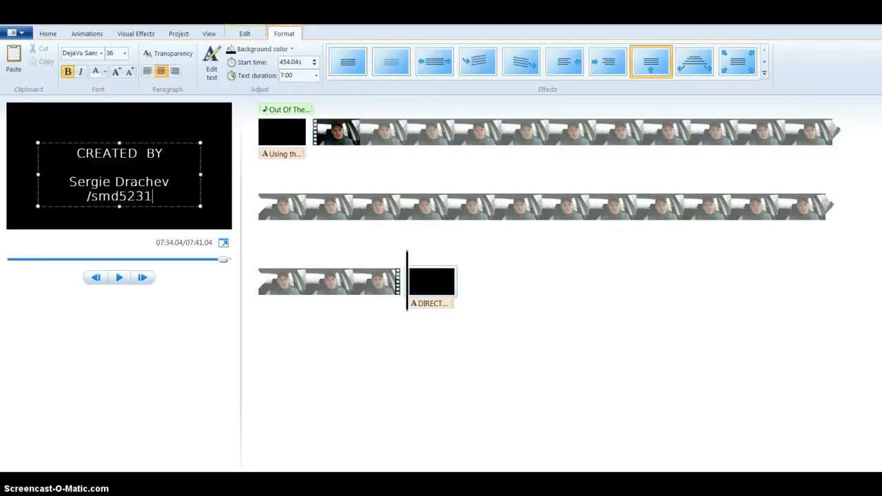
Nudge the credit text box higher, finish editing, and move the play position near the movie's end.
drag(120, 143, 120, 135)
click(55, 223)
click(485, 284)
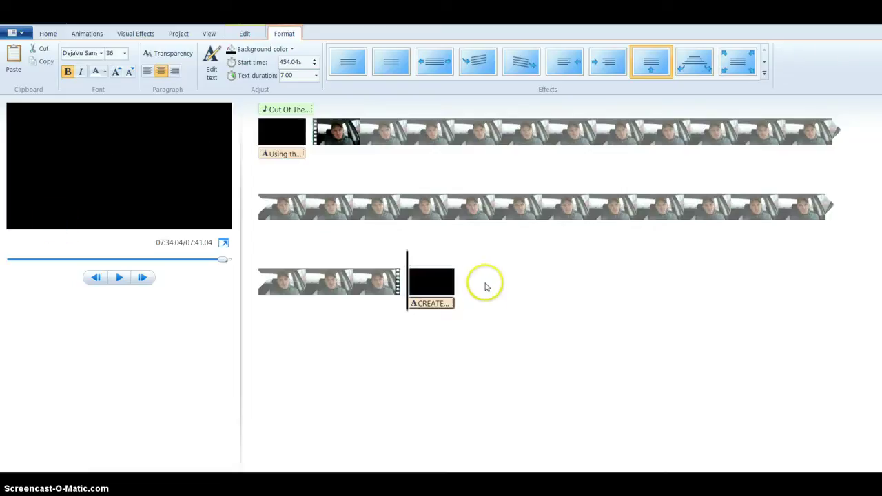
click(393, 288)
drag(394, 289, 394, 308)
Check the credit's playback, then add the Out Of The Sea track at the current play position.
click(119, 278)
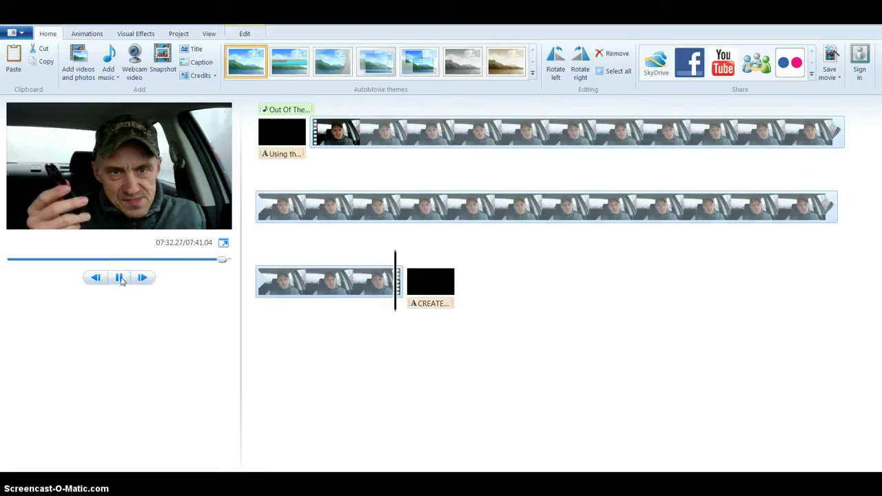
click(120, 278)
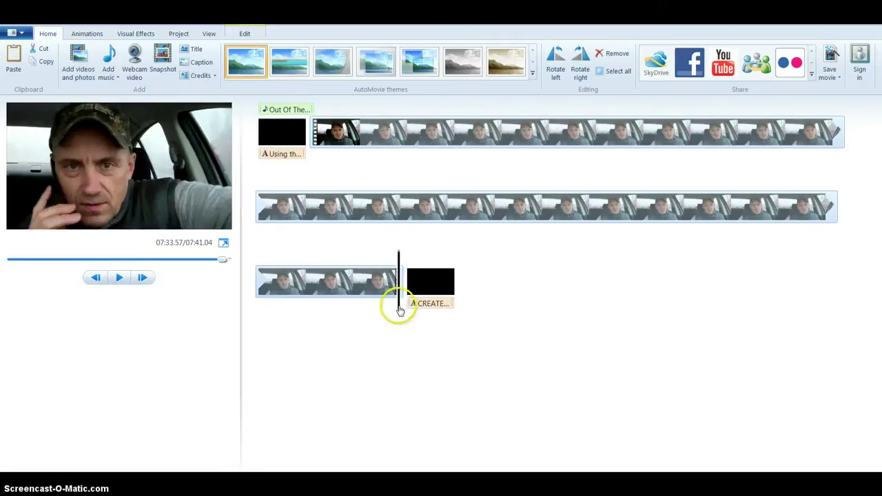
mouse_move(398, 309)
mouse_down()
mouse_move(382, 311)
mouse_move(394, 315)
mouse_up()
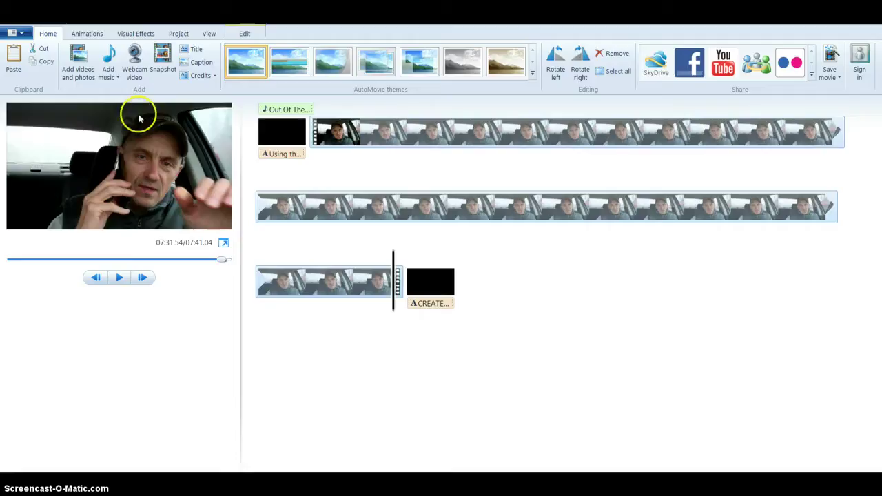
click(116, 79)
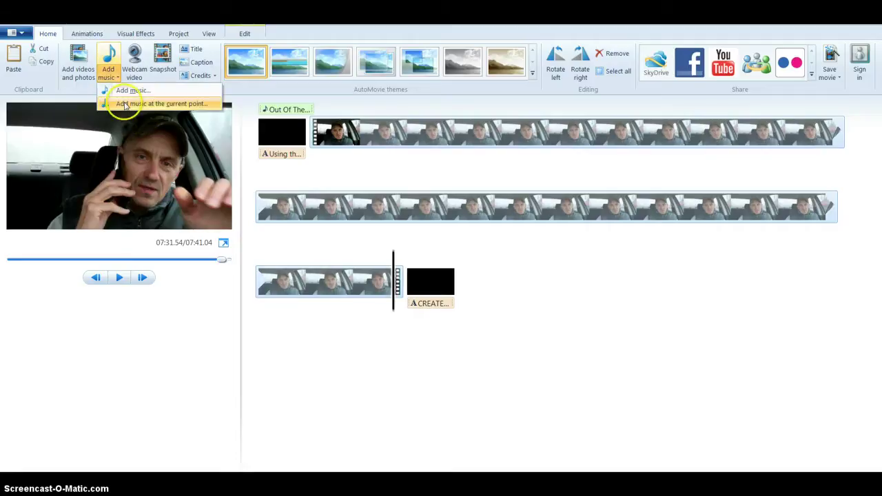
click(126, 103)
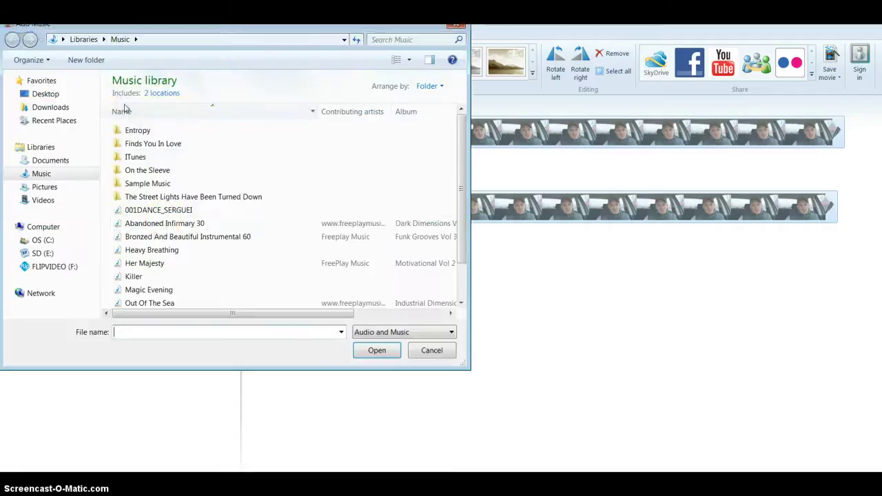
double_click(160, 303)
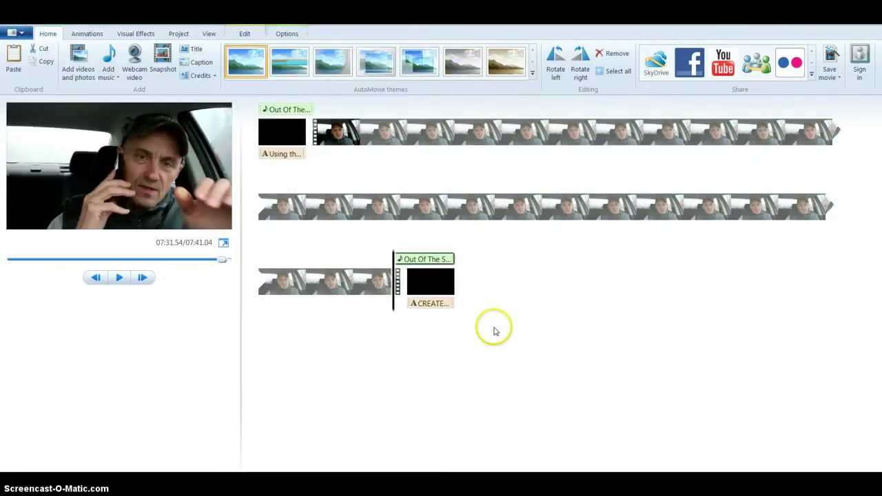
Give the new music a Medium fade-in and a Fast fade-out, then play the ending to hear it.
click(412, 259)
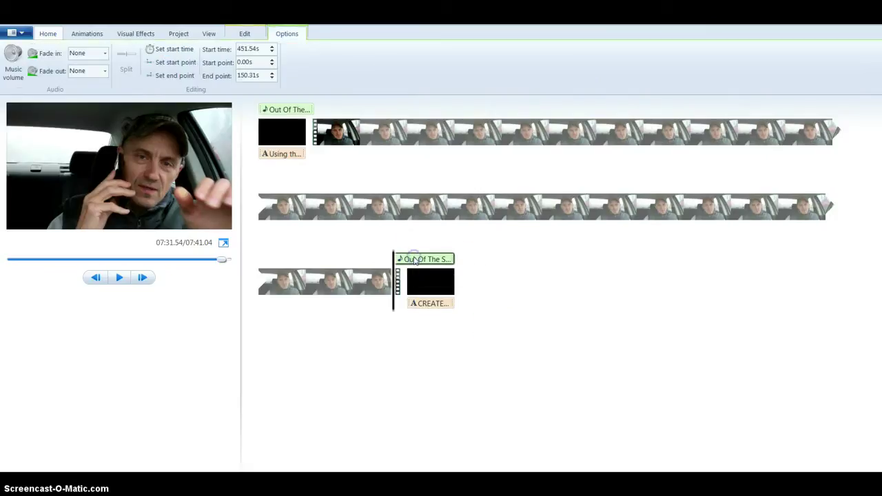
click(100, 53)
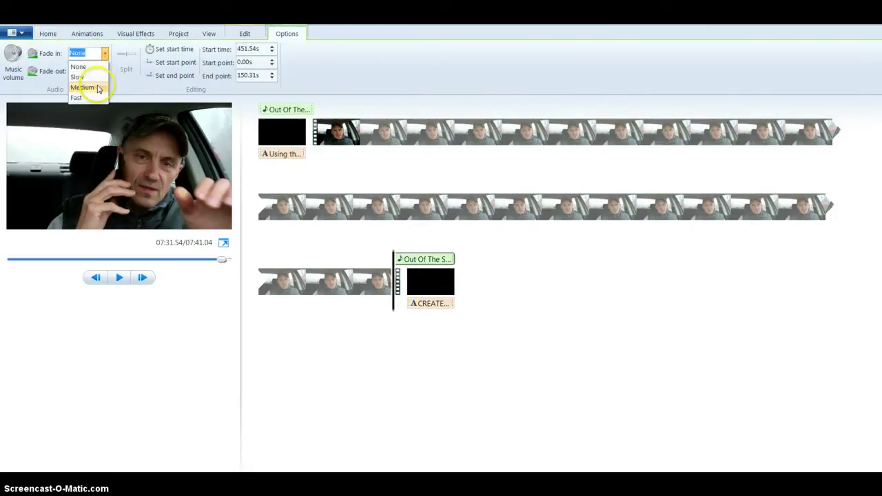
click(98, 88)
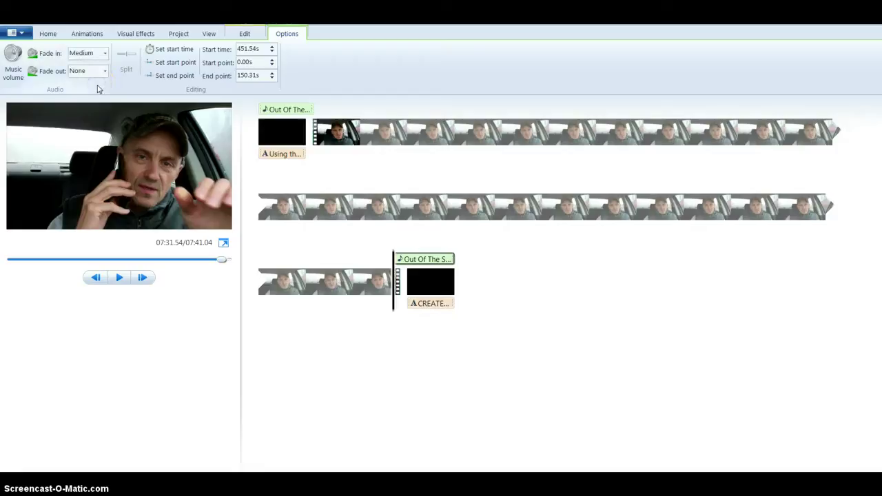
click(106, 72)
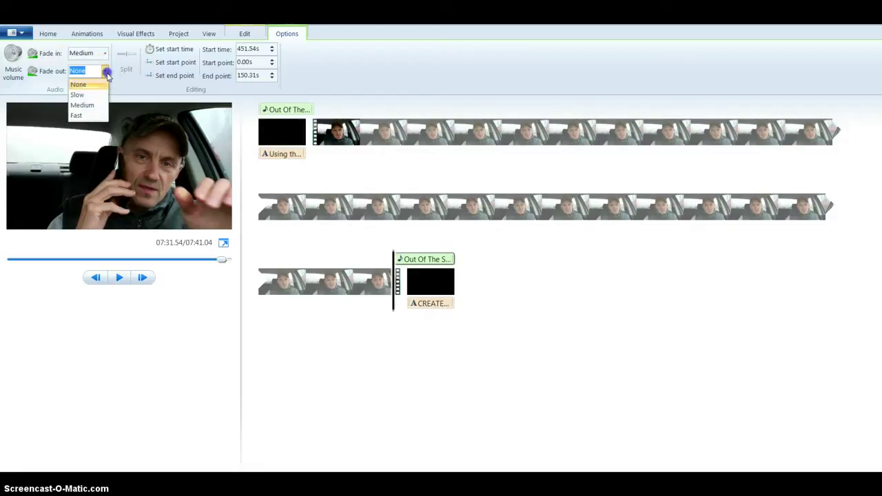
click(94, 115)
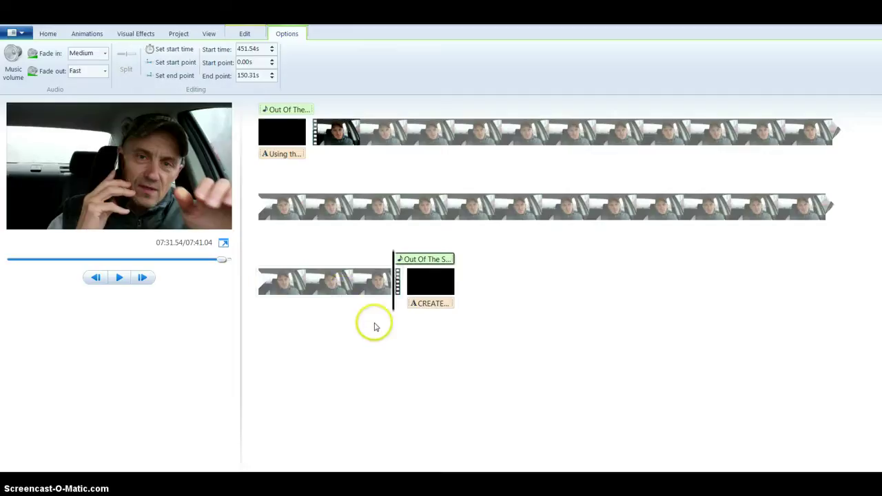
click(118, 278)
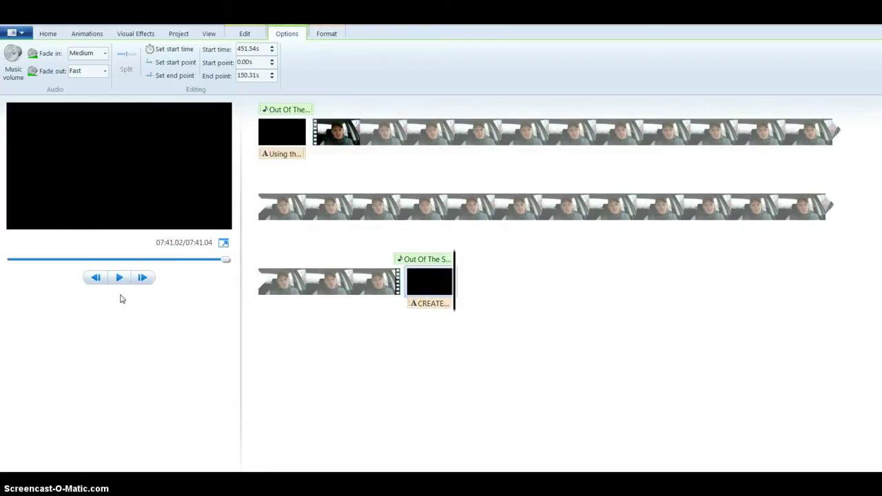
click(47, 34)
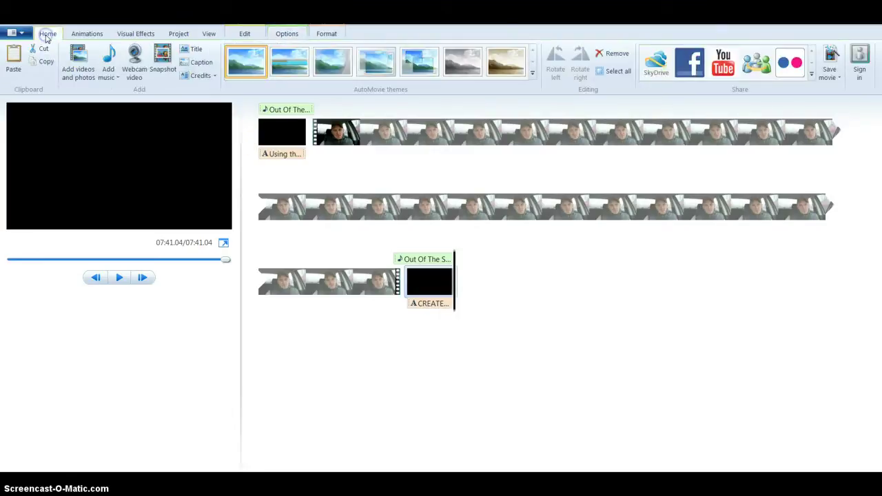
Export the movie to the Videos library as a Windows Media Video file named global.
click(832, 77)
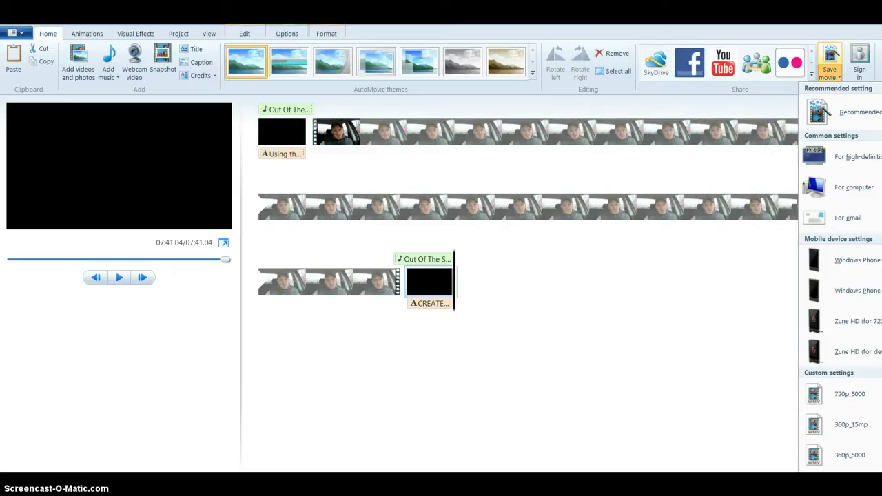
scroll(840, 275, down, 2)
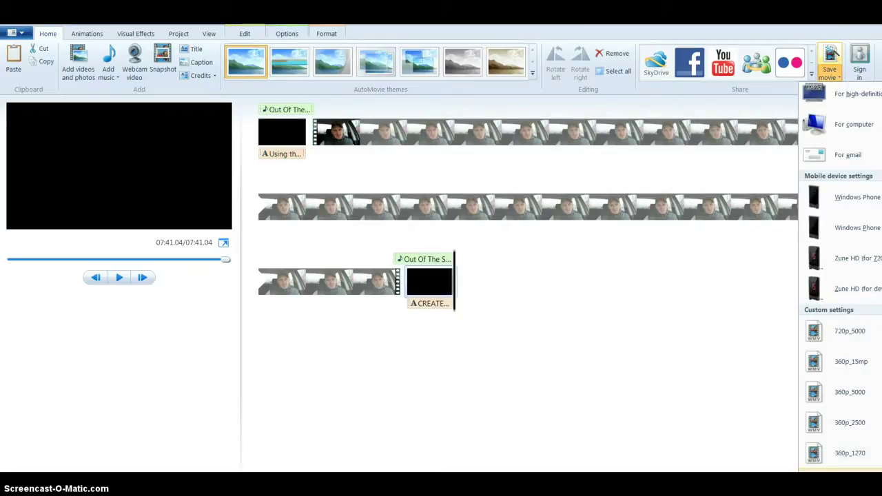
click(849, 423)
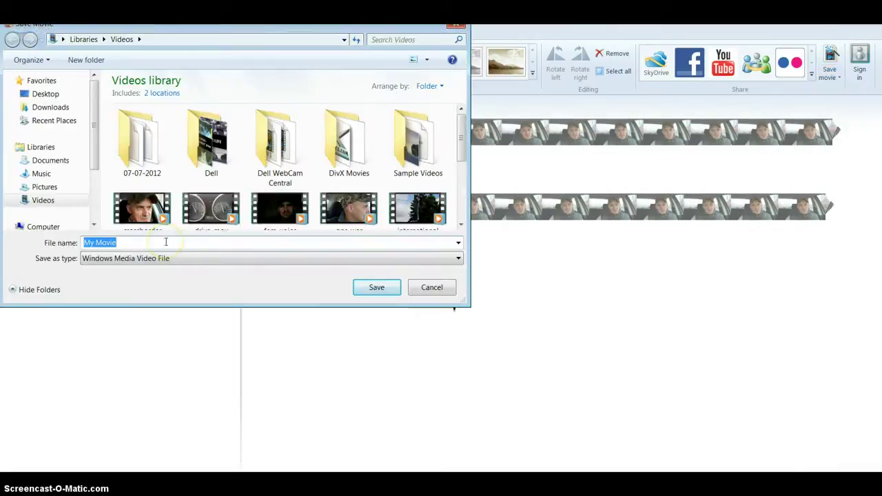
text(global)
click(363, 286)
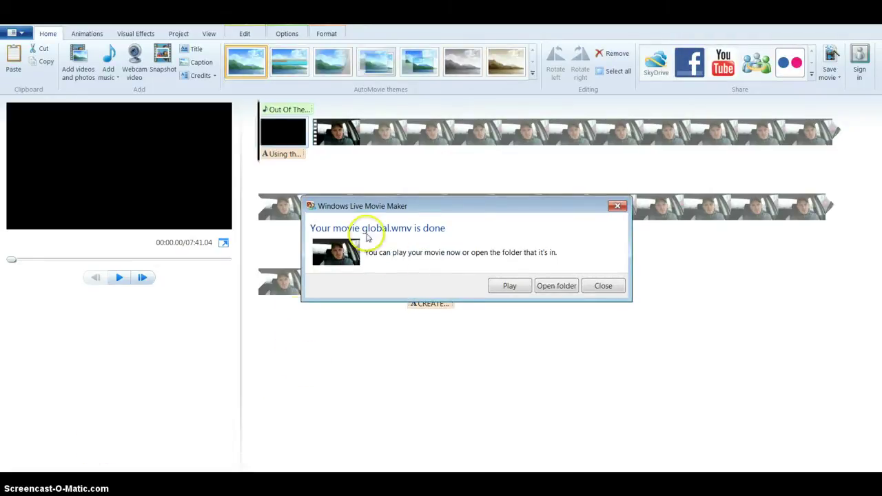
Dismiss the export-finished message and quit Movie Maker without saving My Movie.
click(603, 286)
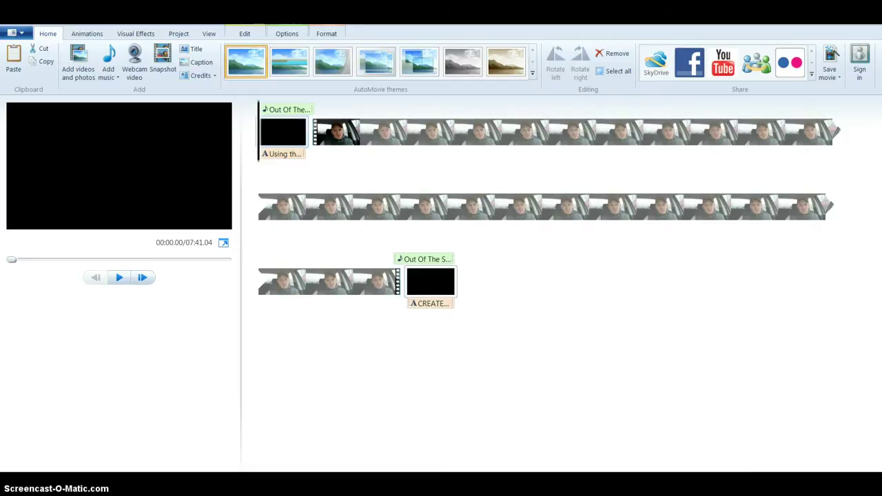
key(alt+F4)
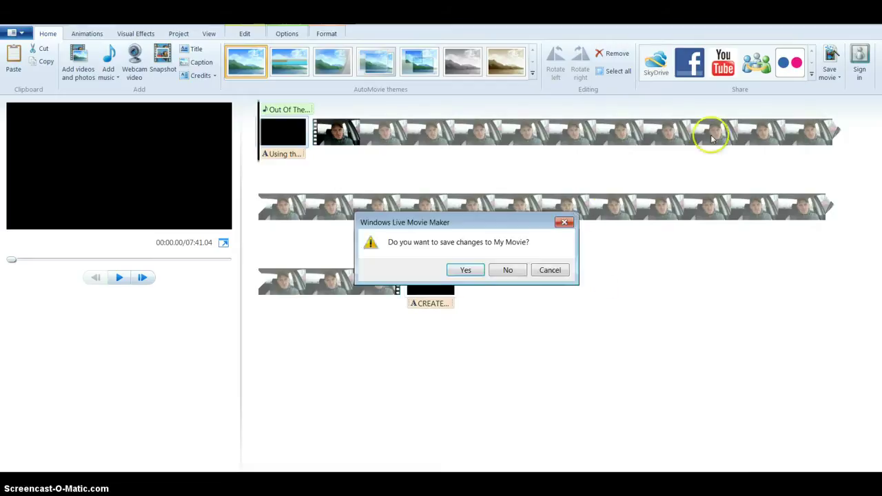
click(506, 270)
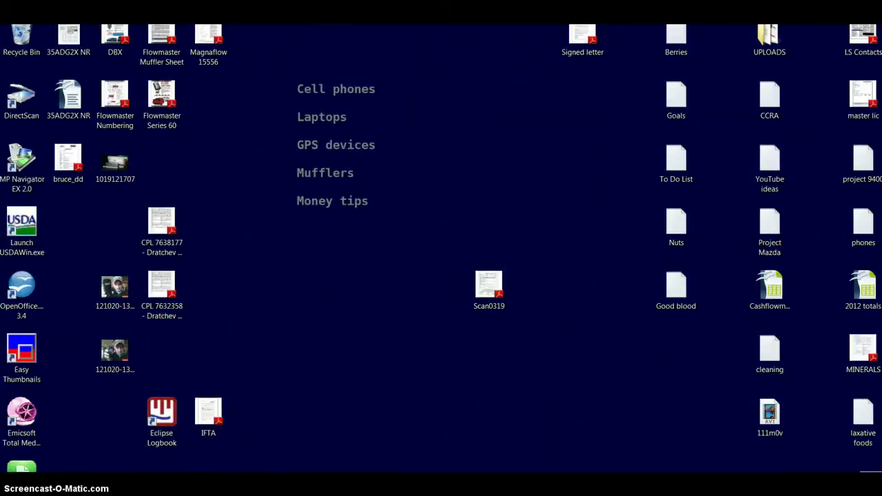
Open the Videos library, check the 61.5 MB global video, then show the desktop.
key(super)
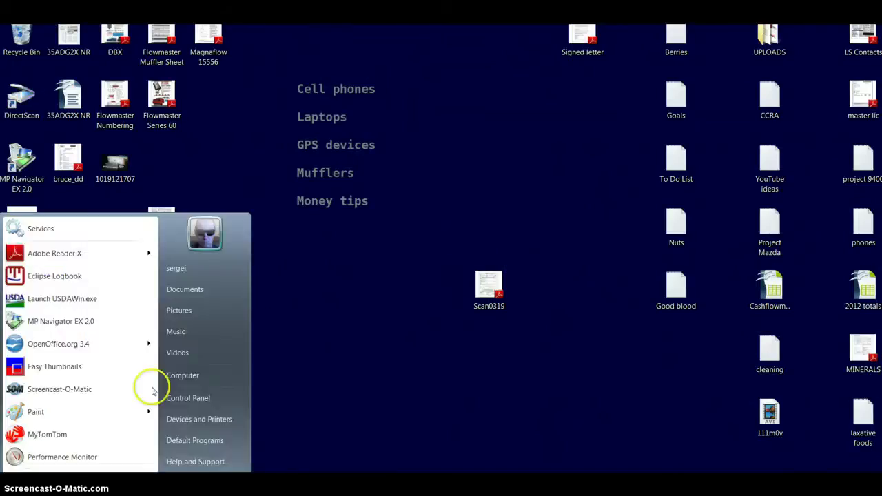
click(177, 353)
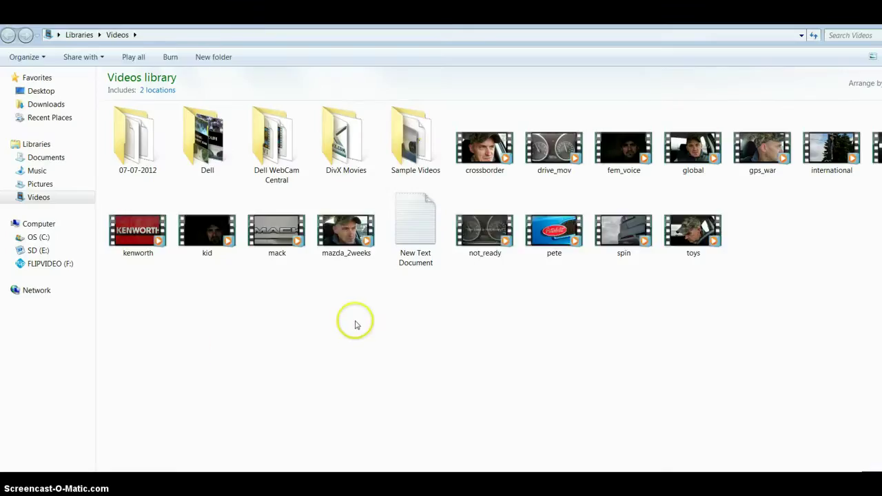
click(687, 166)
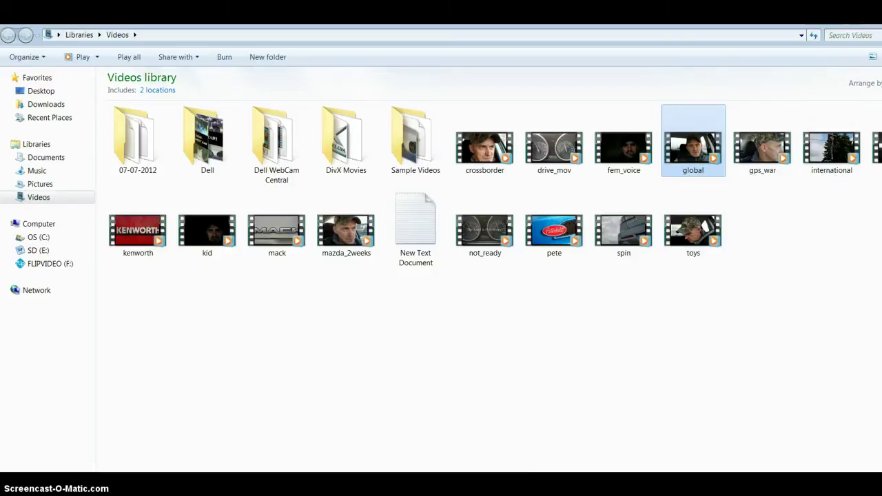
key(super+d)
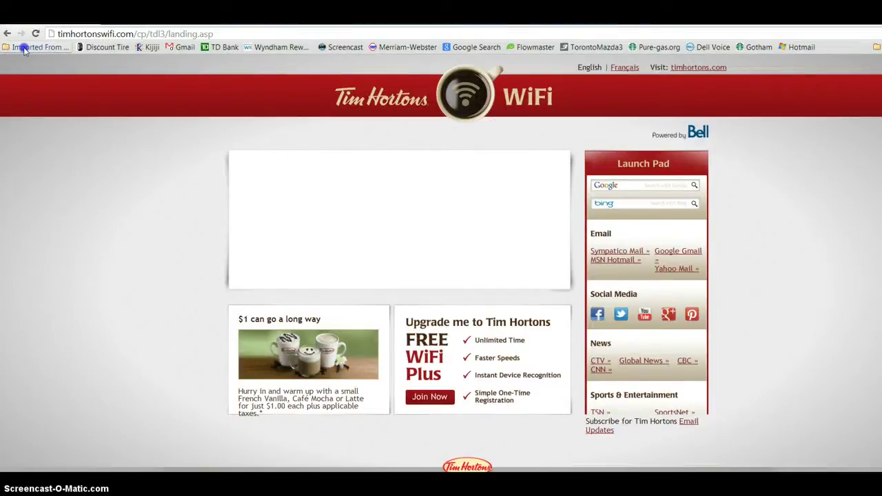
Go to YouTube from the bookmarks and upload global from the Videos library.
click(24, 48)
click(31, 88)
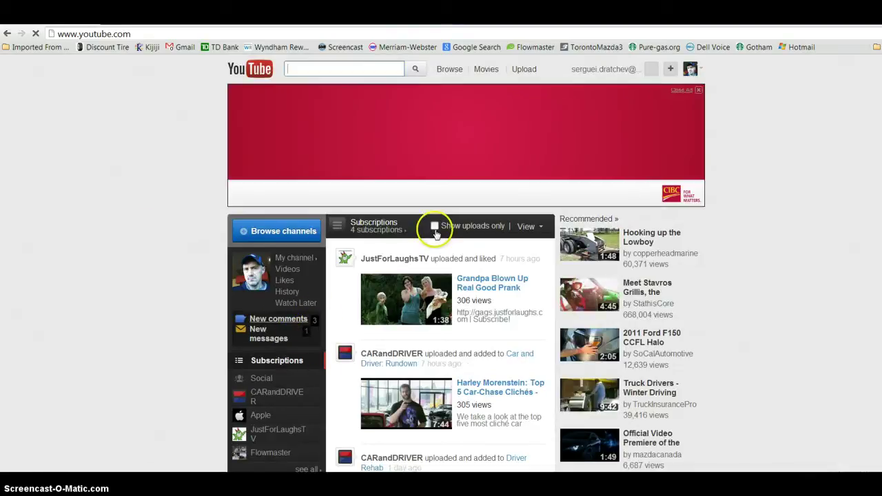
click(524, 71)
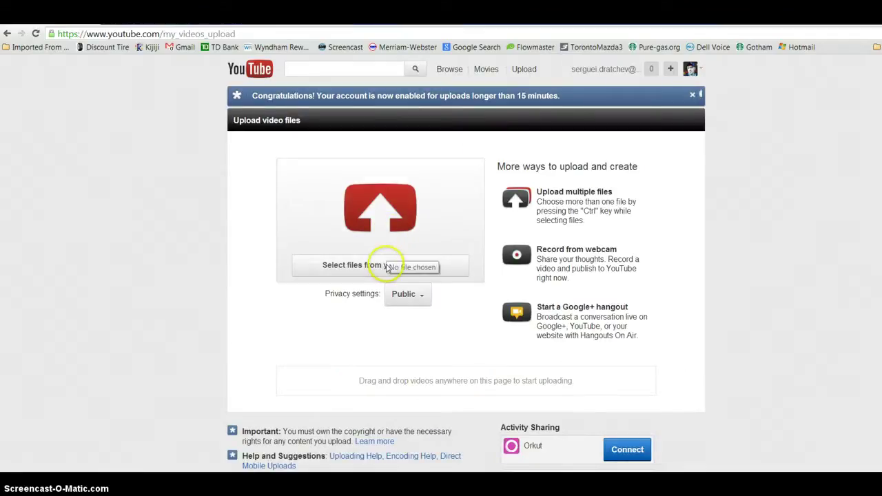
click(388, 267)
click(44, 200)
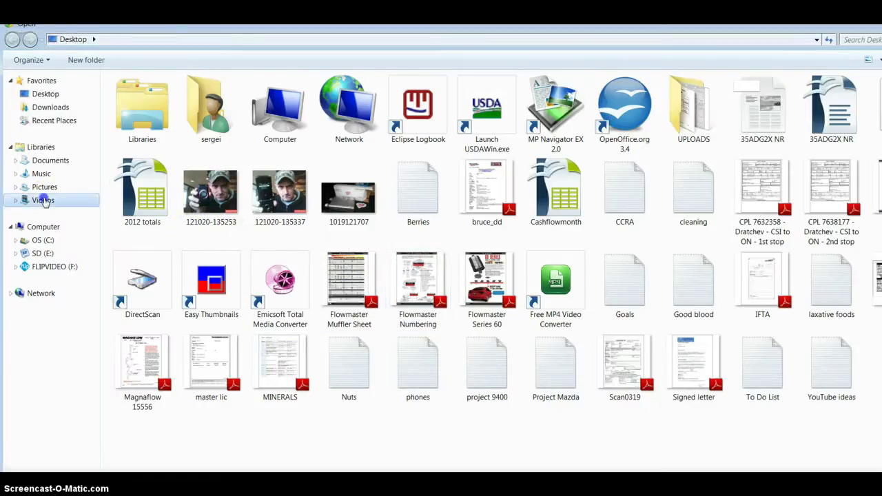
double_click(689, 150)
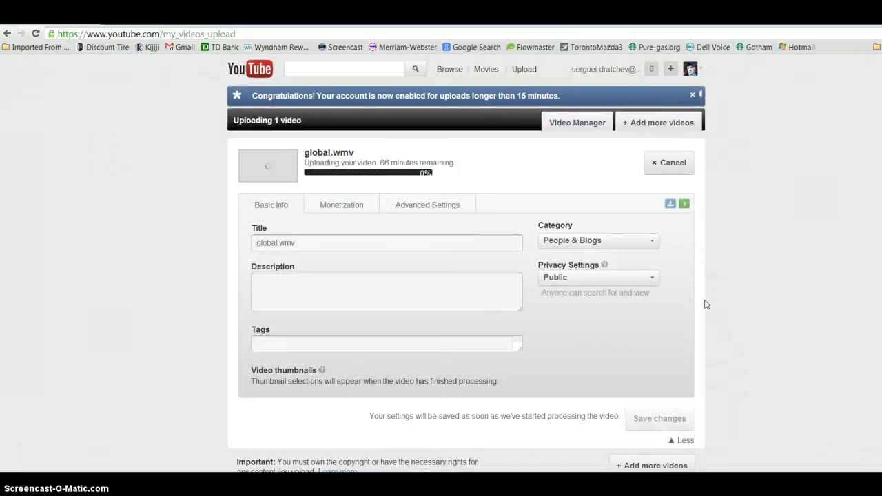
Set the category to Science & Technology and finish the title ending IN CANADA.
click(651, 241)
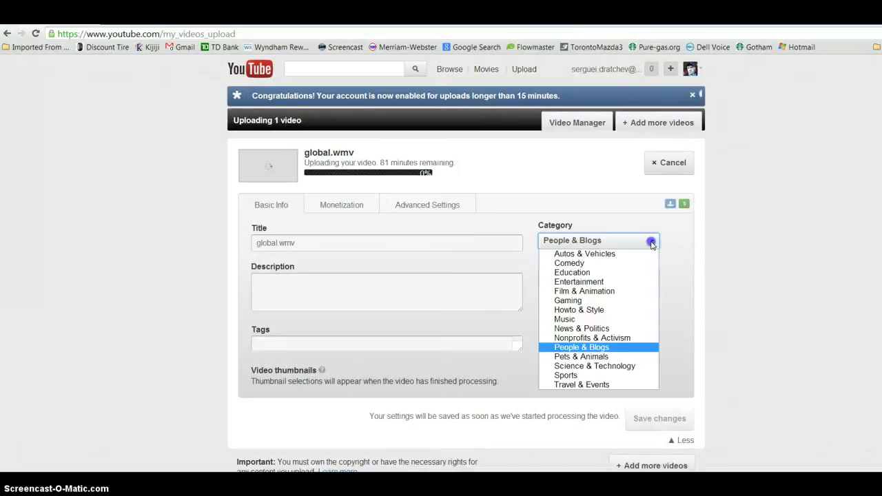
click(637, 368)
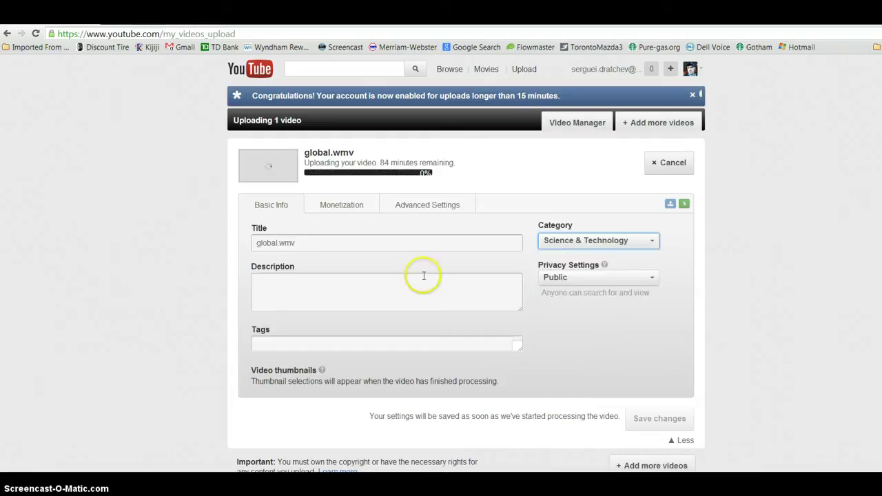
click(310, 243)
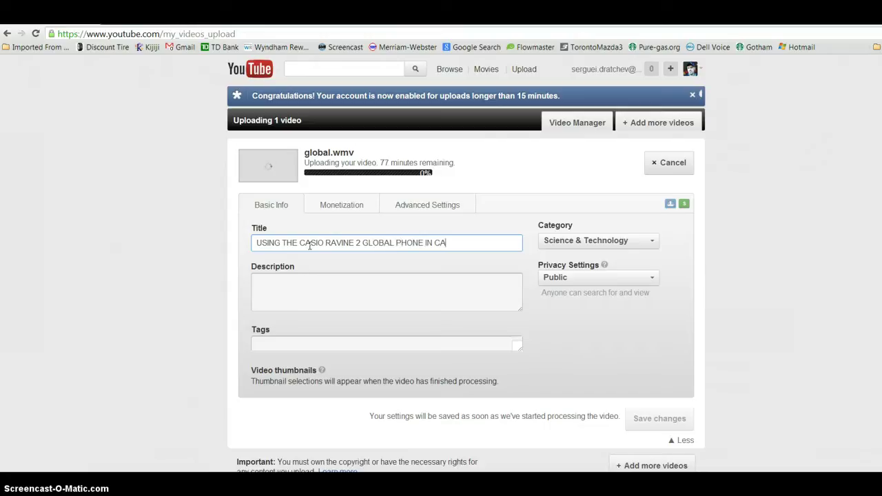
text(NADA)
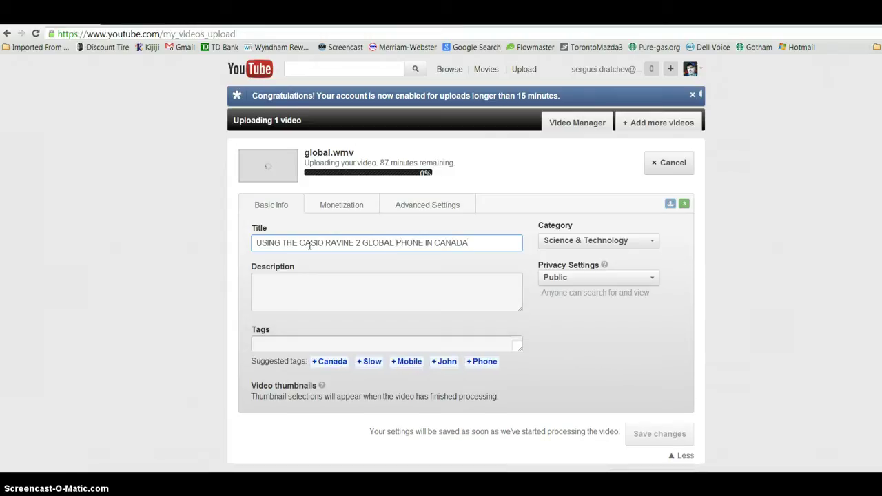
Type the description 'How I managed to survive the GSM switch'.
key(Tab)
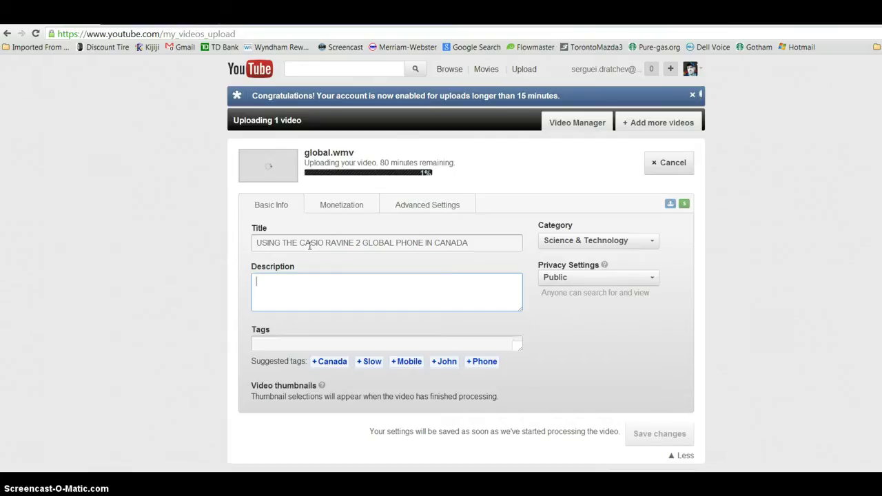
key(BackSpace)
key(BackSpace)
text(ow I managed to )
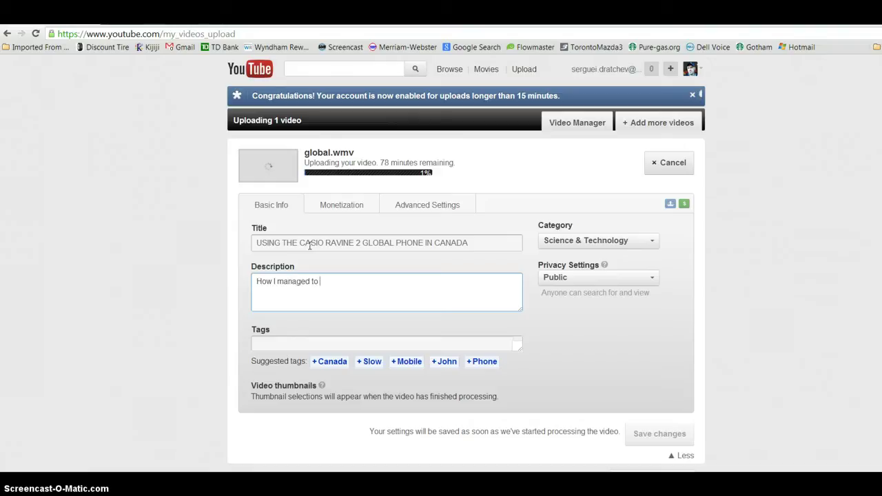
text(sta)
text(urvive the S)
key(BackSpace)
text(GSM switch)
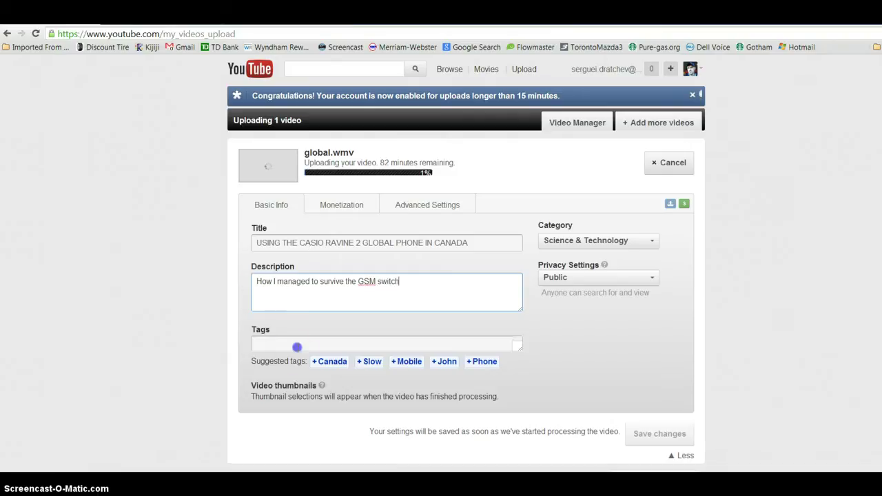
Add Canada as a tag, removing the accidentally added Earth (Planet) tag.
click(298, 346)
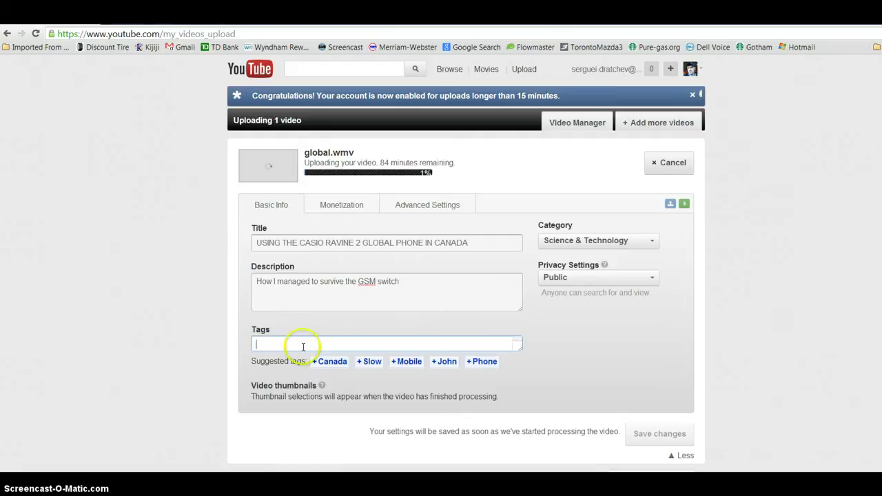
click(330, 363)
click(366, 361)
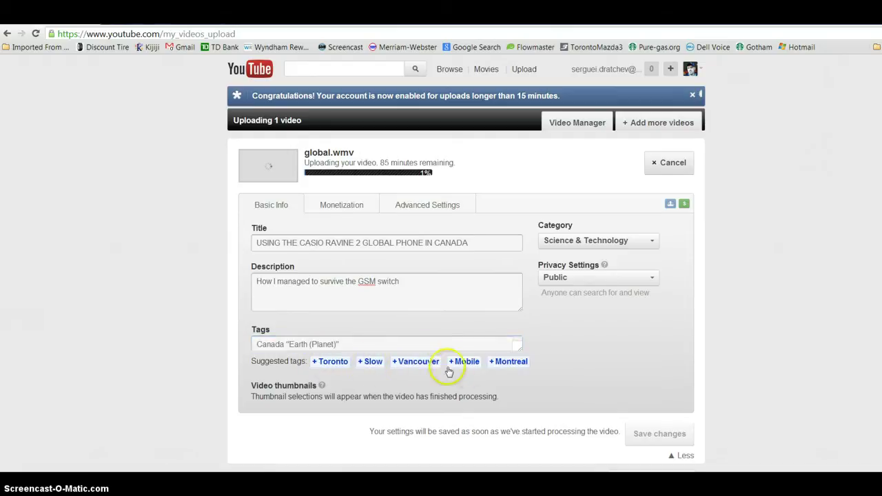
click(358, 345)
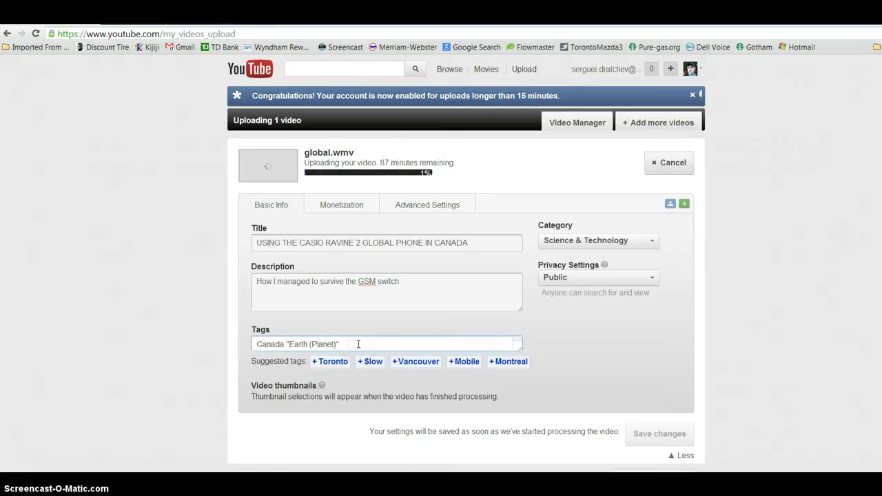
key(BackSpace)
key(BackSpace)
key(BackSpace)
key(BackSpace)
key(BackSpace)
key(BackSpace)
key(BackSpace)
key(BackSpace)
key(BackSpace)
key(BackSpace)
key(BackSpace)
key(BackSpace)
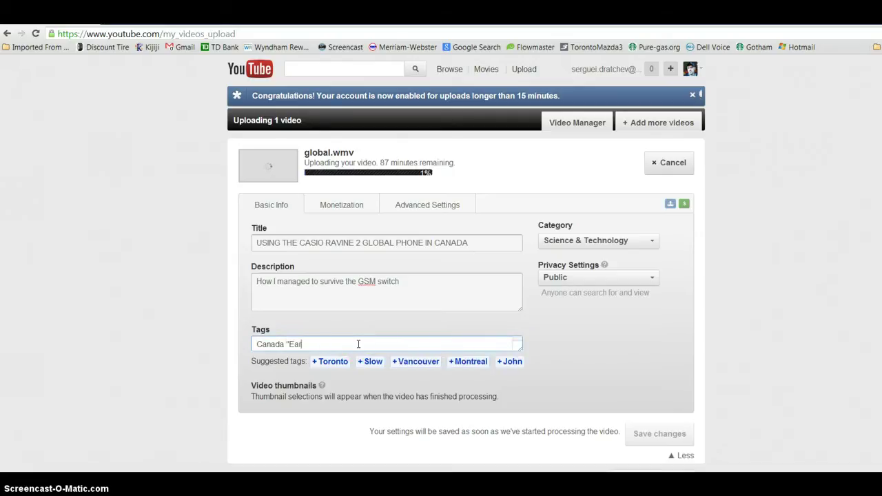
key(BackSpace)
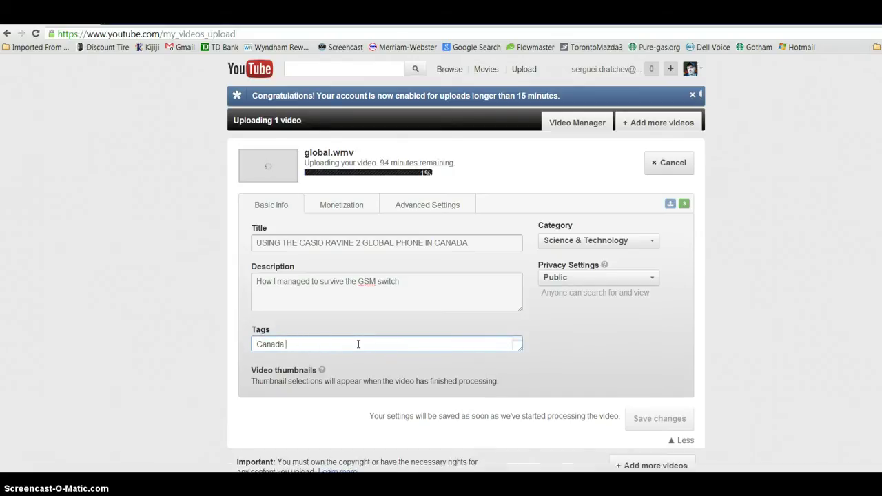
Type tags mobile phone, casio ravine 2, trucker, trucking, trucks, freeway, highway, usa, ontario, russian.
text(mobile )
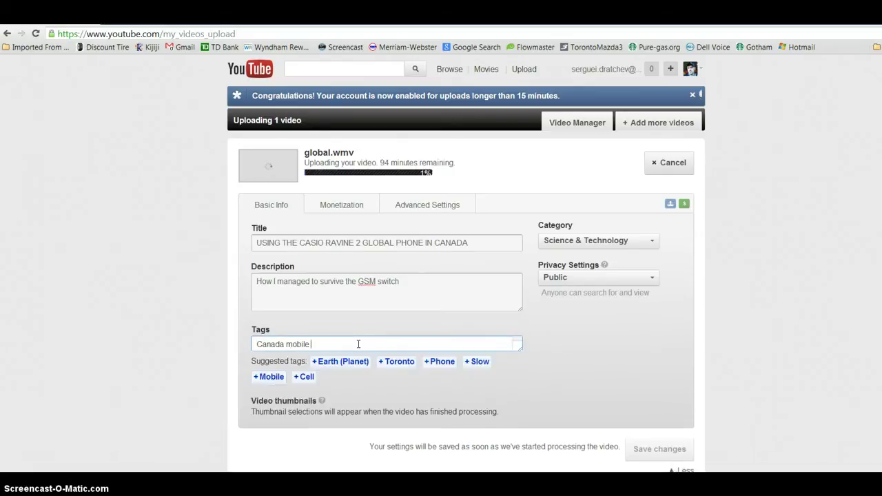
text(phone)
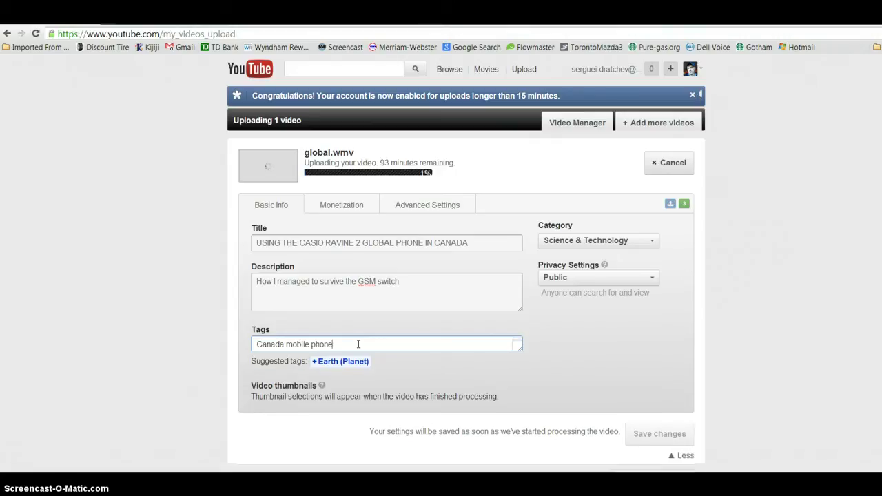
text( casio rav)
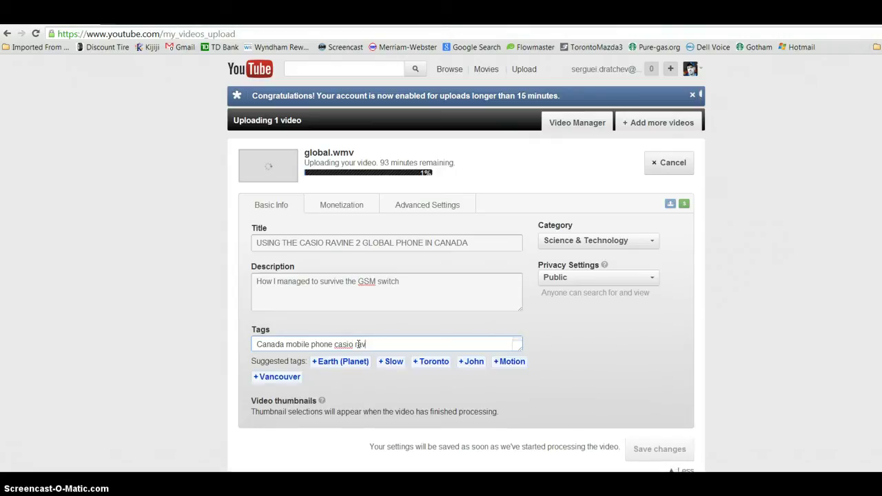
text(ine 2 t)
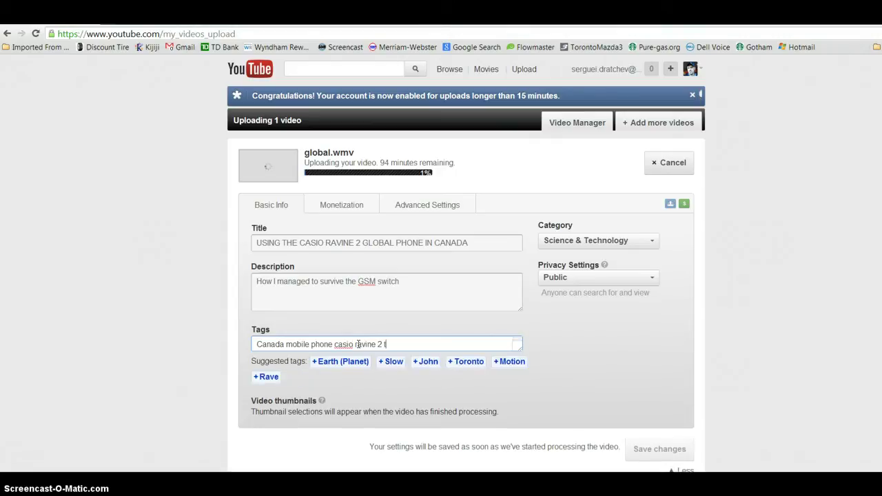
text(ruk)
key(BackSpace)
text(cker trucking )
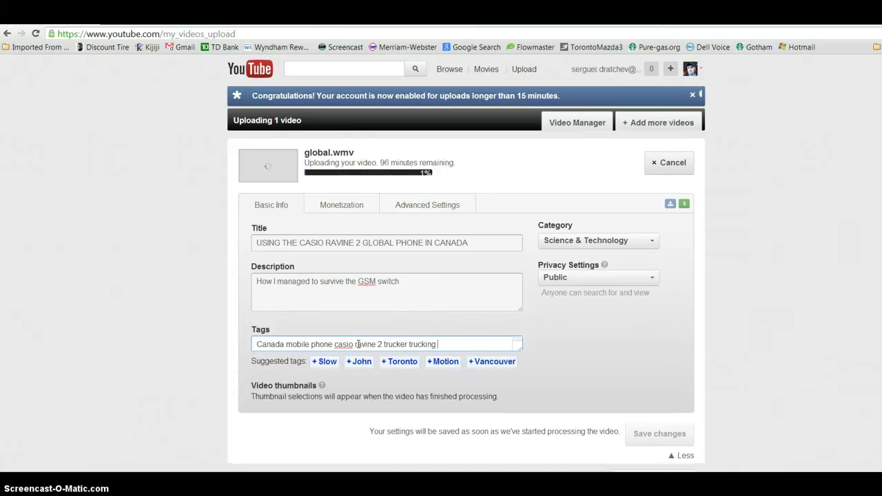
text(trucks feeway)
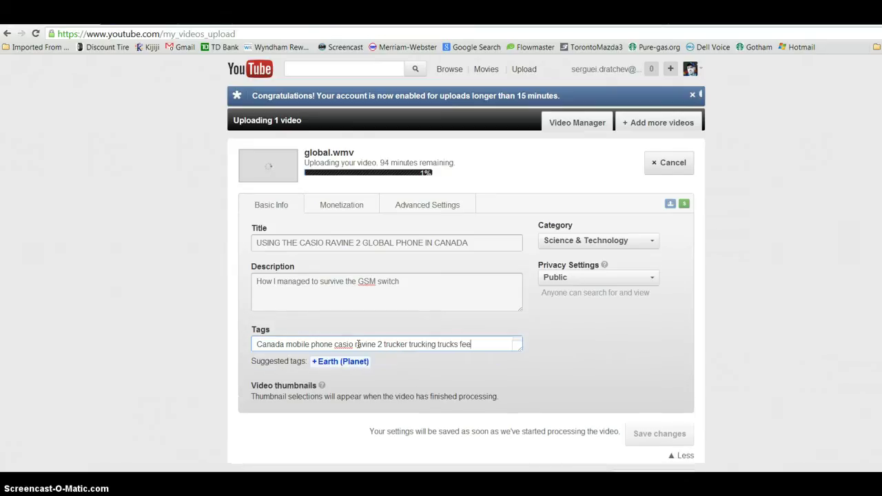
key(BackSpace)
key(BackSpace)
key(BackSpace)
key(BackSpace)
key(BackSpace)
text(re)
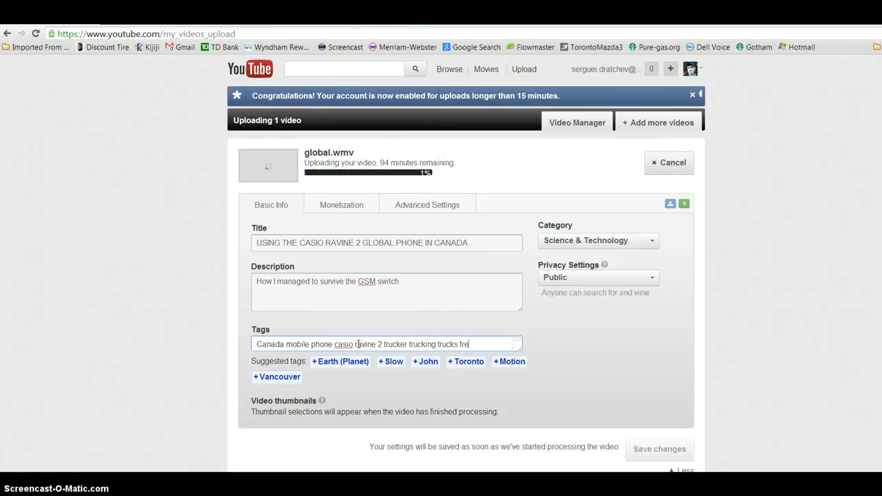
text(eway highway usa )
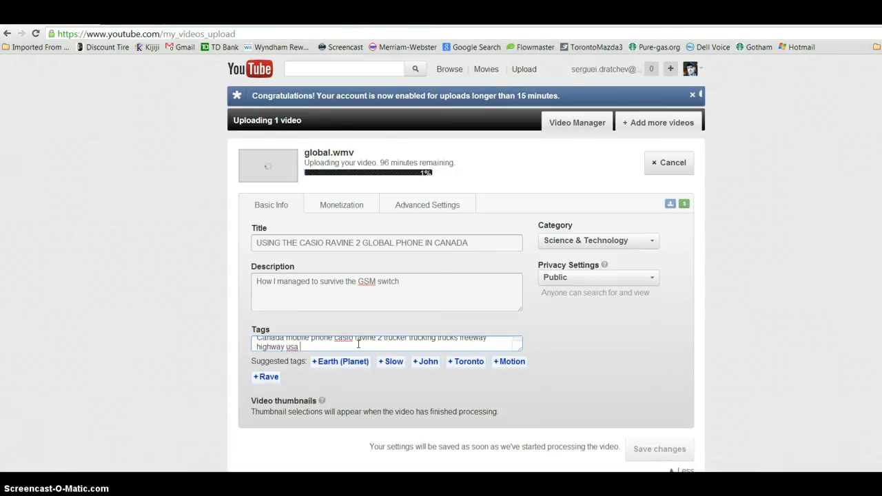
text(ontario ri)
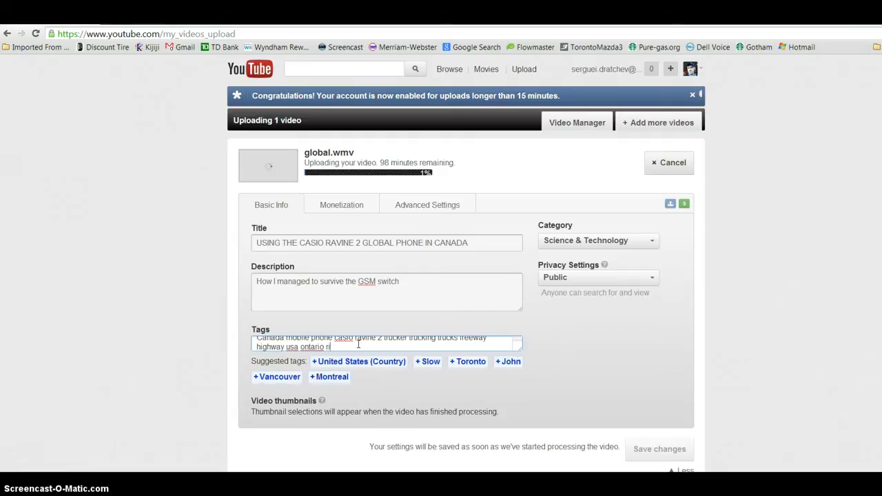
key(BackSpace)
text(ussian)
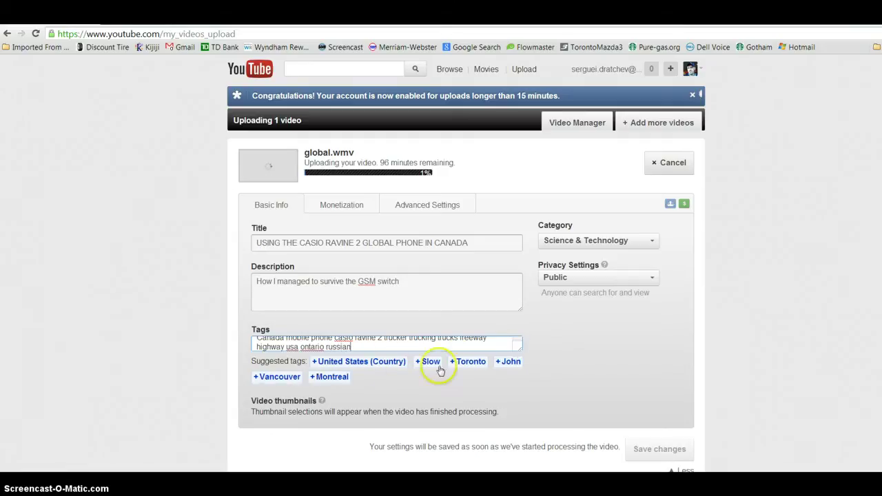
Add the suggested tags Toronto, Vancouver and Montreal.
click(465, 363)
click(282, 377)
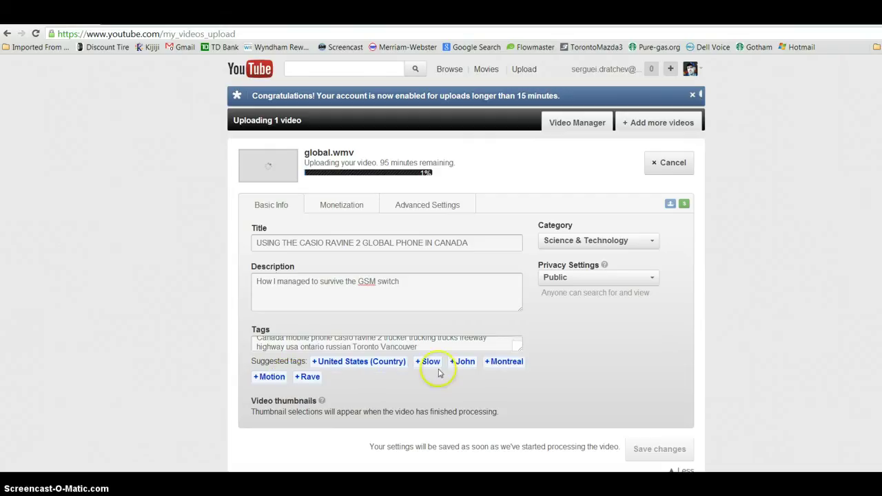
click(506, 363)
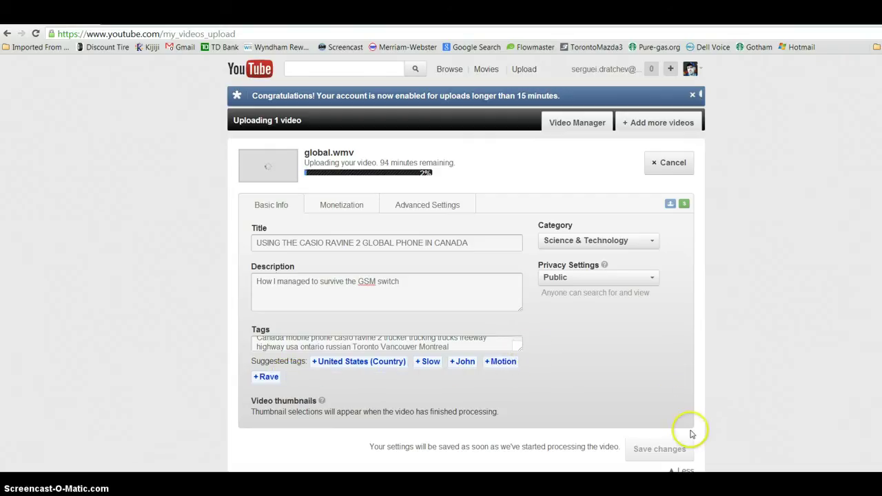
In Advanced Settings, set recording date to today (October 23, 2012) and location to cambridge, ontario.
click(429, 205)
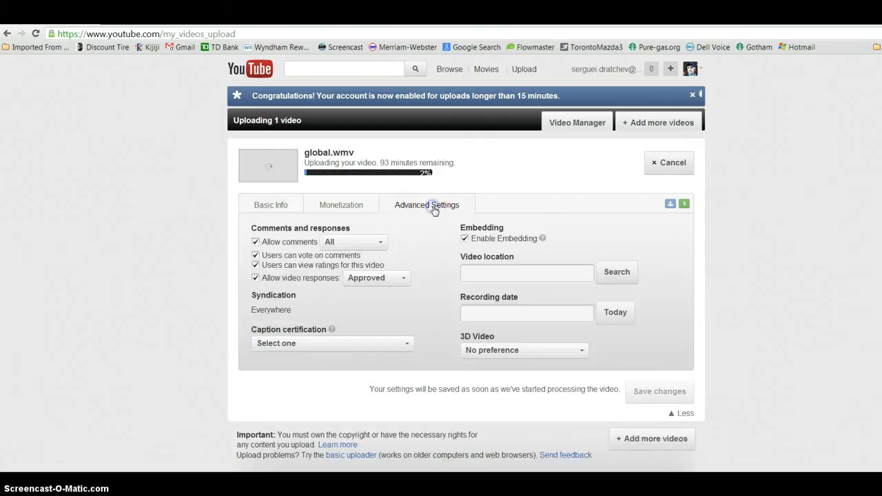
click(615, 314)
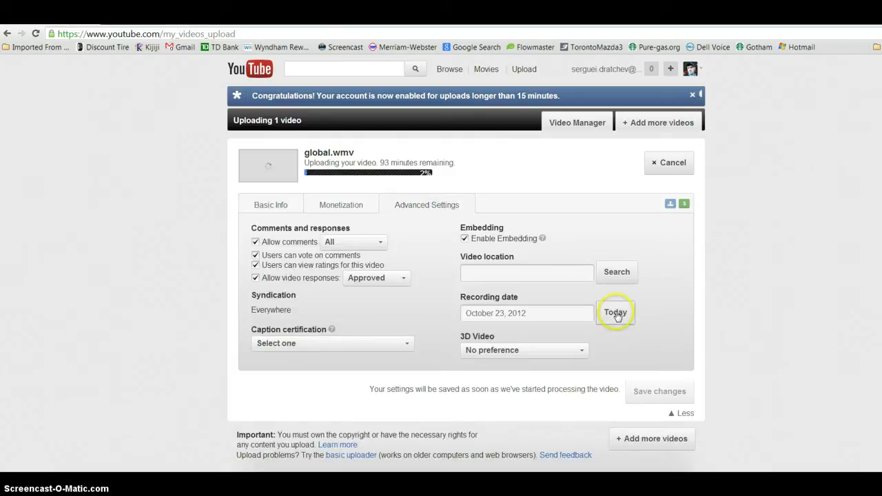
click(537, 271)
text(cambrig)
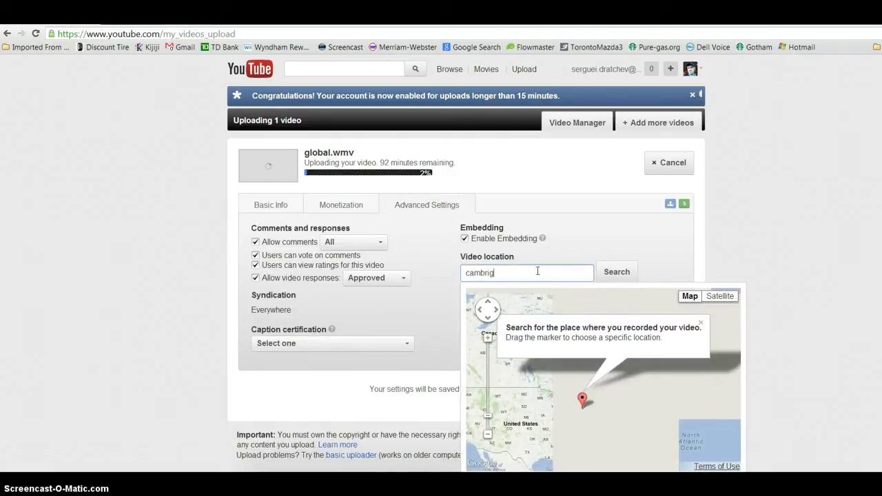
key(BackSpace)
text(dge, ontario)
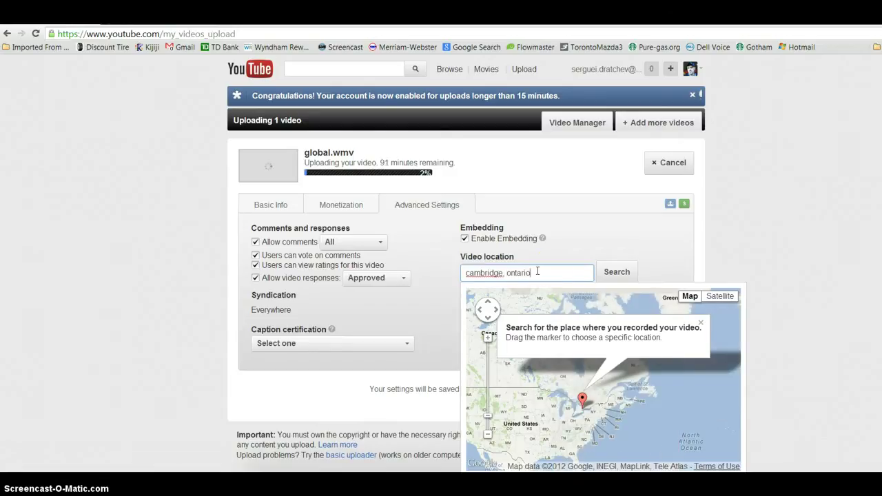
click(624, 273)
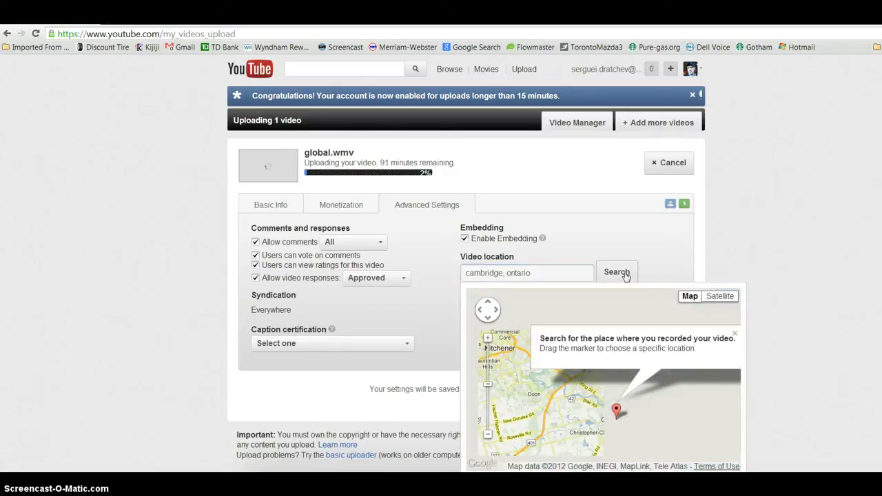
click(438, 327)
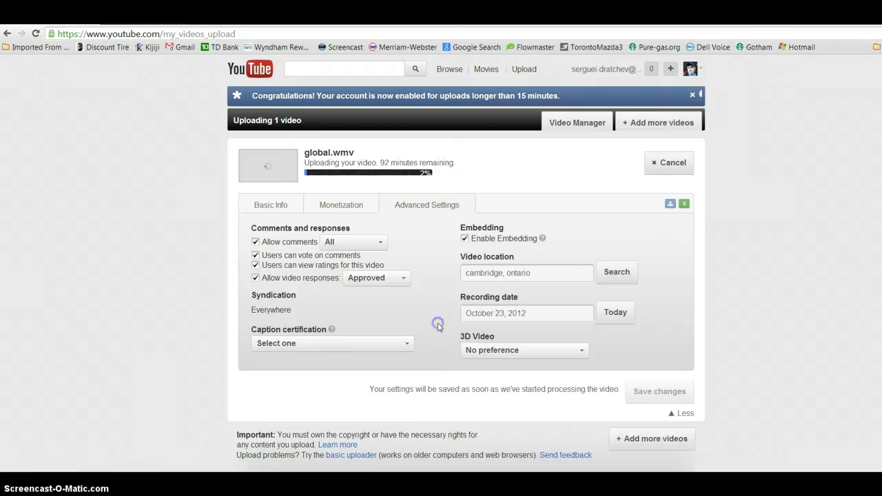
click(431, 198)
click(174, 262)
click(199, 312)
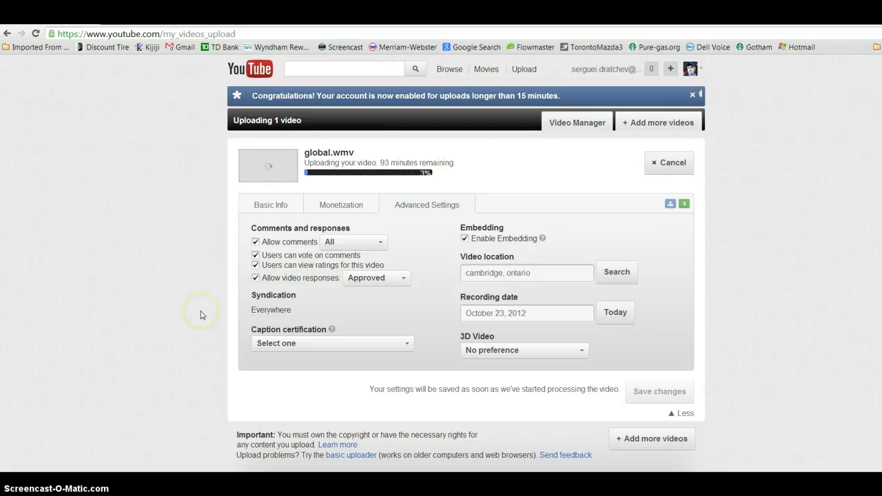